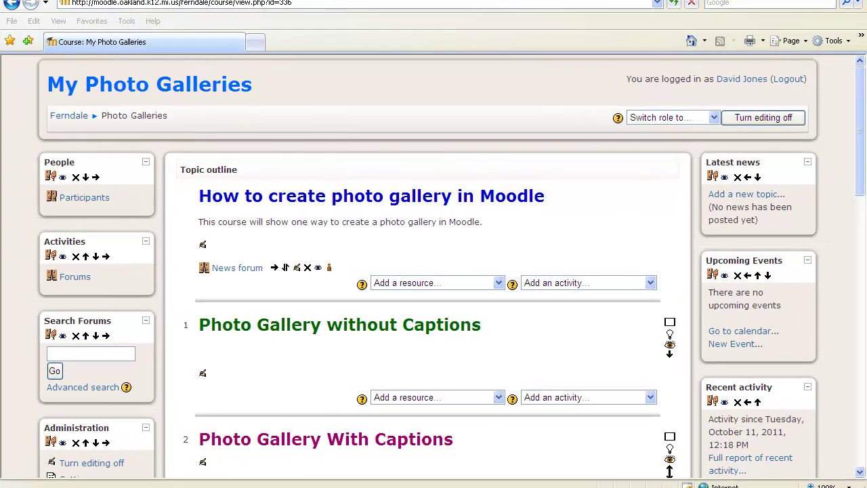
Switch to the My Pictures folder and look at the images inside the Photo Gallery One folder
{"action": "left_click", "coordinate": [788, 7]}
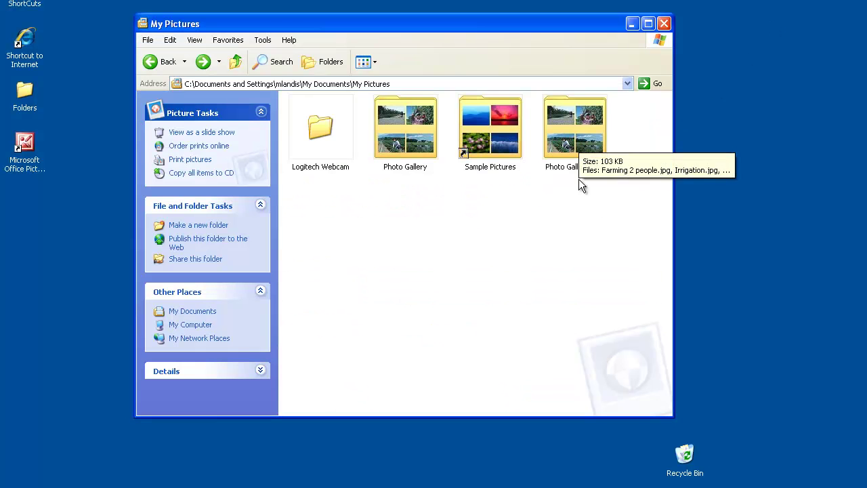
{"action": "left_click", "coordinate": [568, 144]}
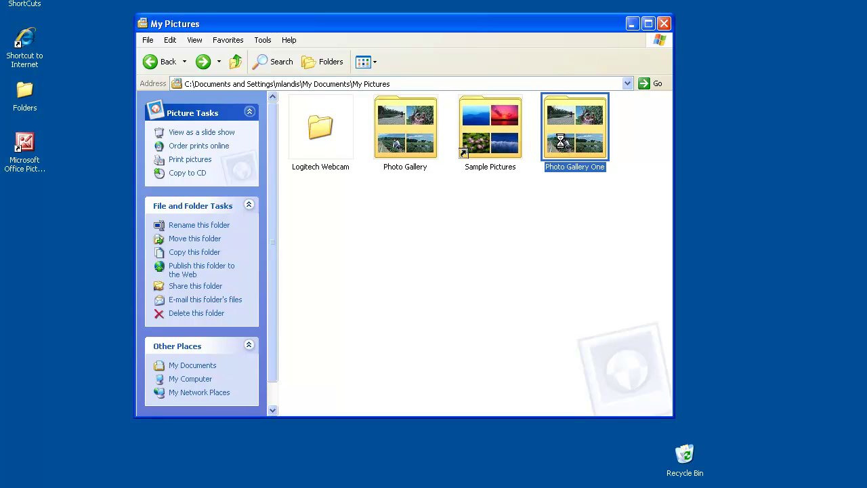
{"action": "double_click", "coordinate": [561, 146]}
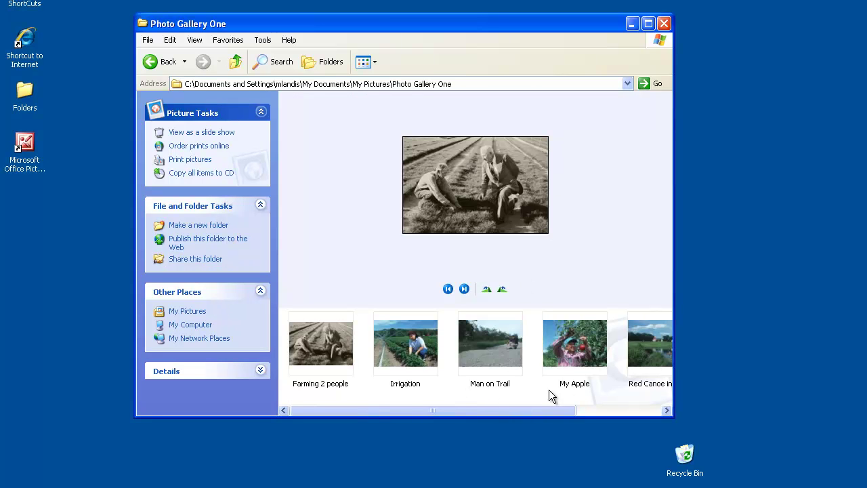
{"action": "left_click", "coordinate": [157, 64]}
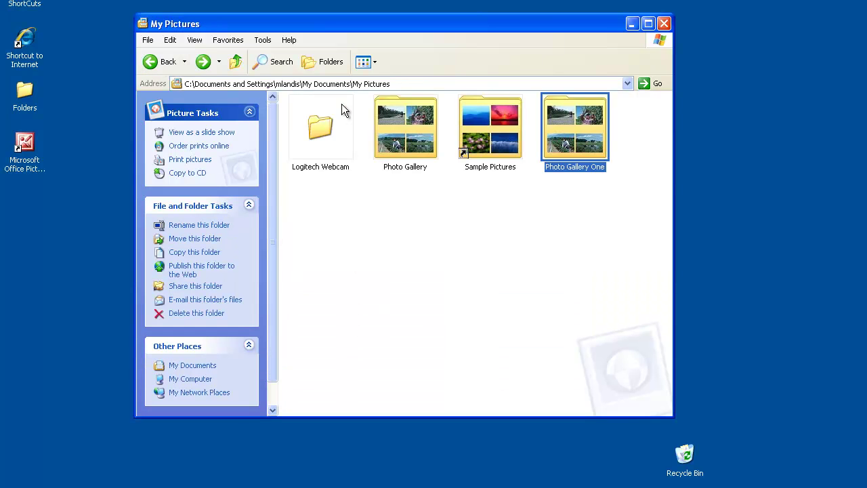
Compress the Photo Gallery One folder into a zip archive in My Pictures
{"action": "mouse_move", "coordinate": [562, 137]}
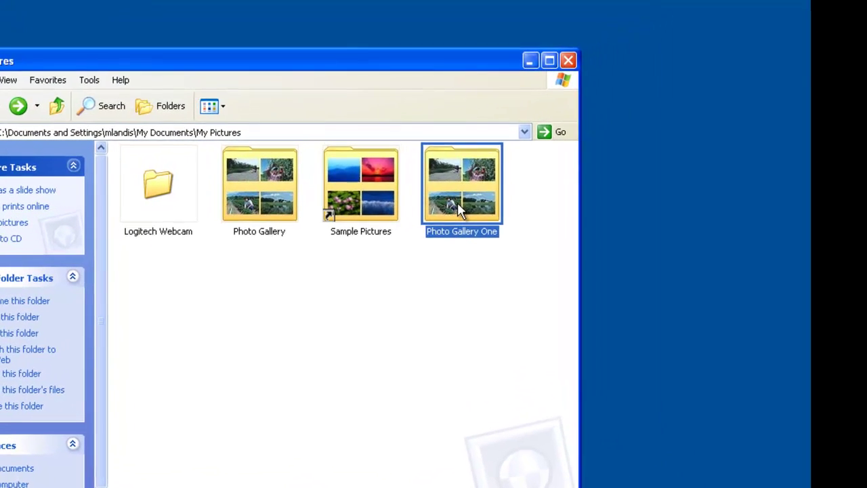
{"action": "mouse_move", "coordinate": [573, 151]}
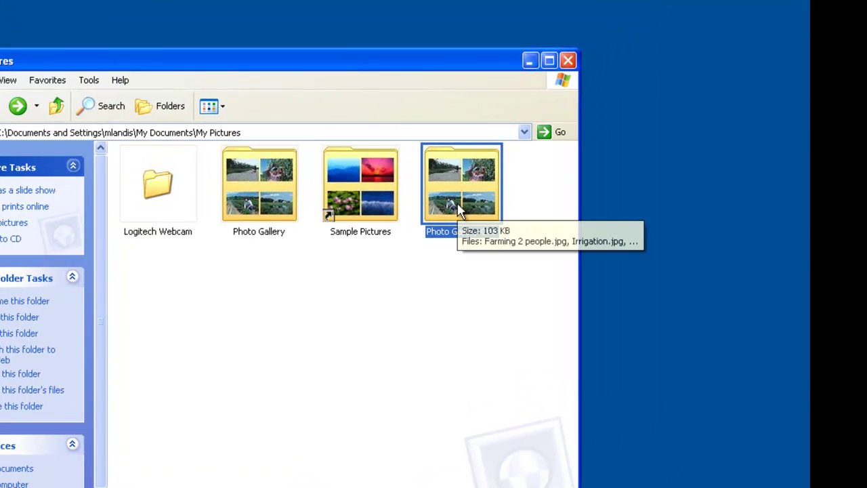
{"action": "right_click", "coordinate": [458, 205]}
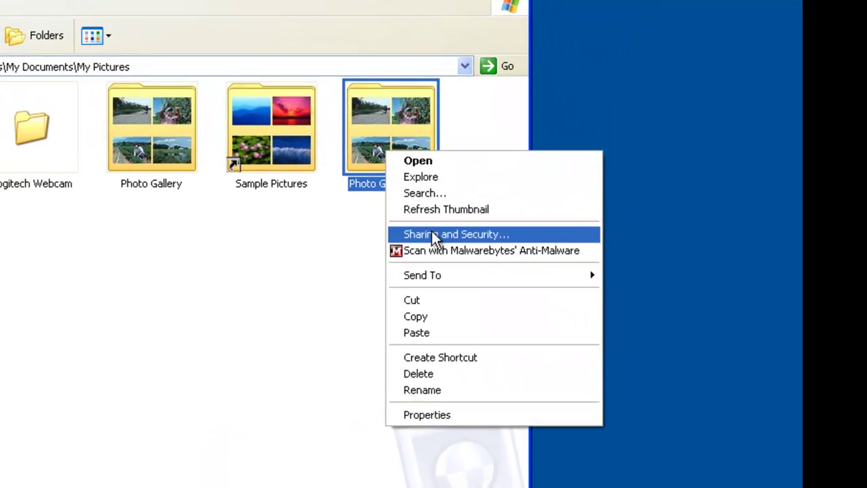
{"action": "mouse_move", "coordinate": [451, 282]}
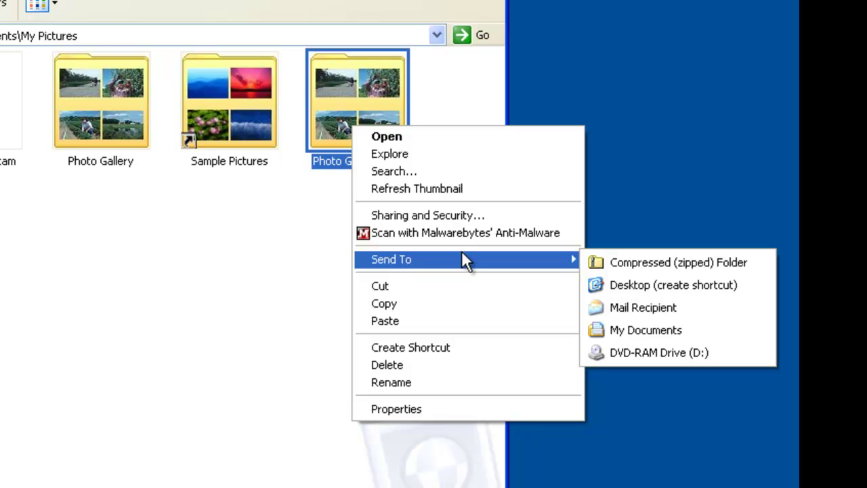
{"action": "mouse_move", "coordinate": [572, 259]}
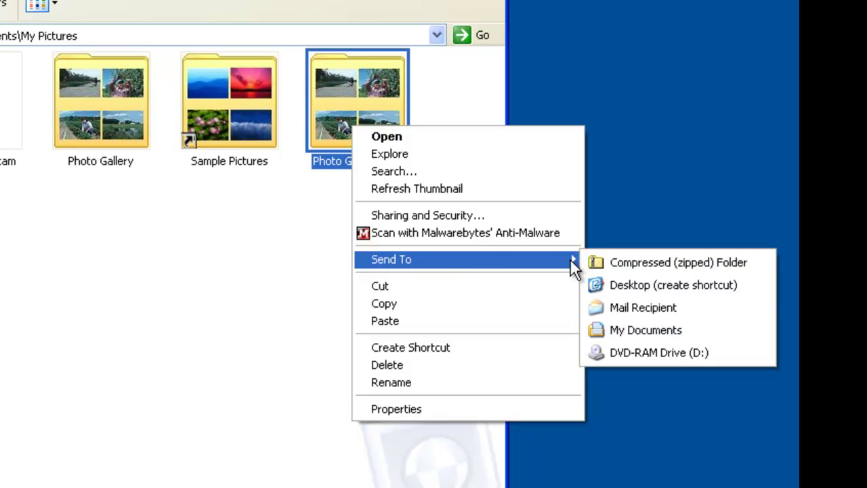
{"action": "left_click", "coordinate": [640, 261]}
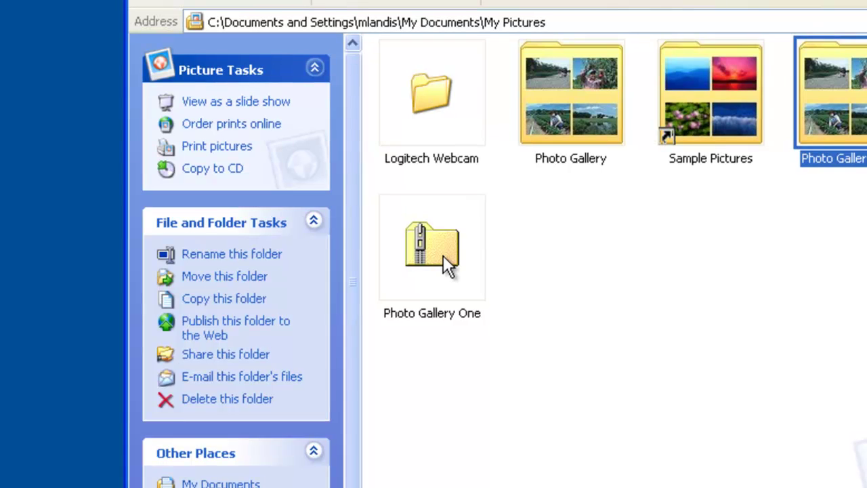
{"action": "left_click", "coordinate": [328, 253]}
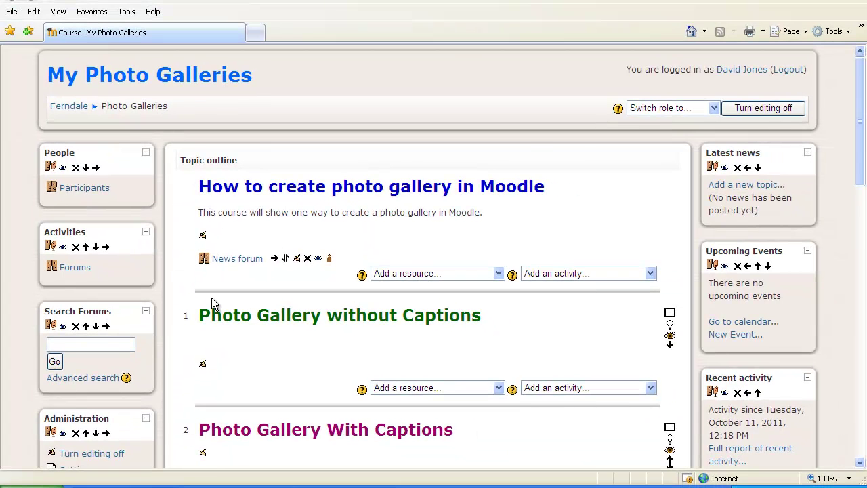
Switch to the Moodle course in the browser and create a folder named images in its course files
{"action": "scroll", "coordinate": [211, 299], "scroll_direction": "down", "scroll_amount": 5}
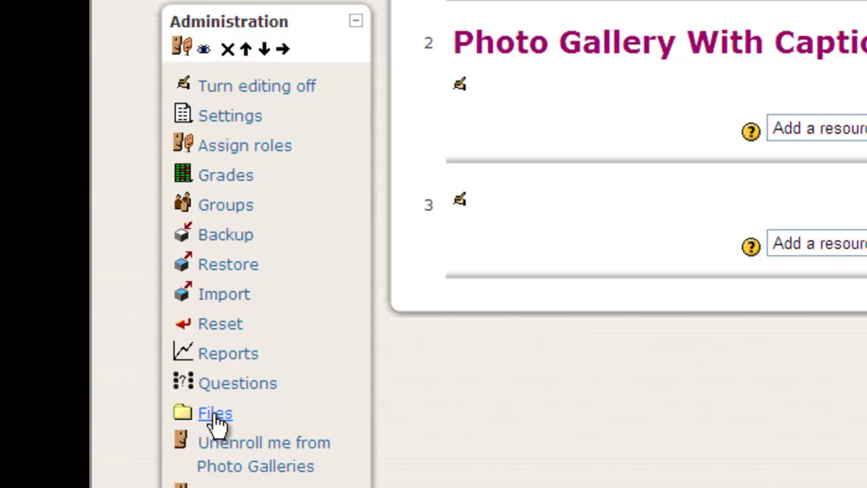
{"action": "left_click", "coordinate": [216, 416]}
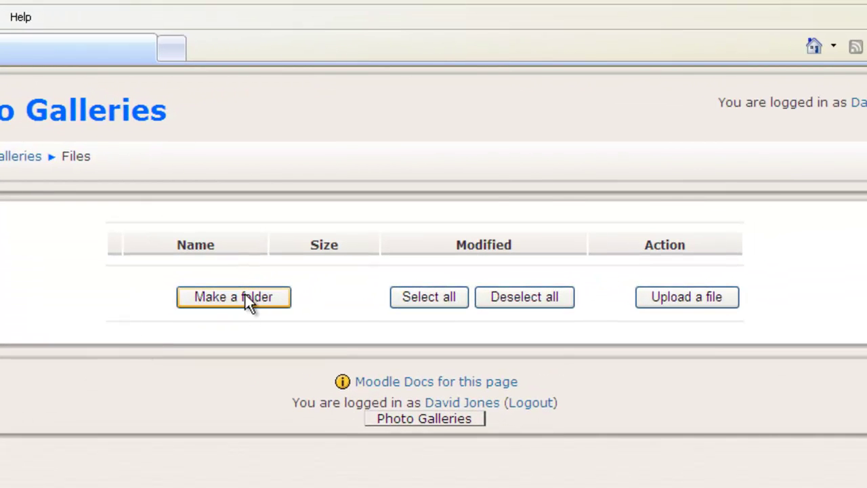
{"action": "left_click", "coordinate": [246, 298]}
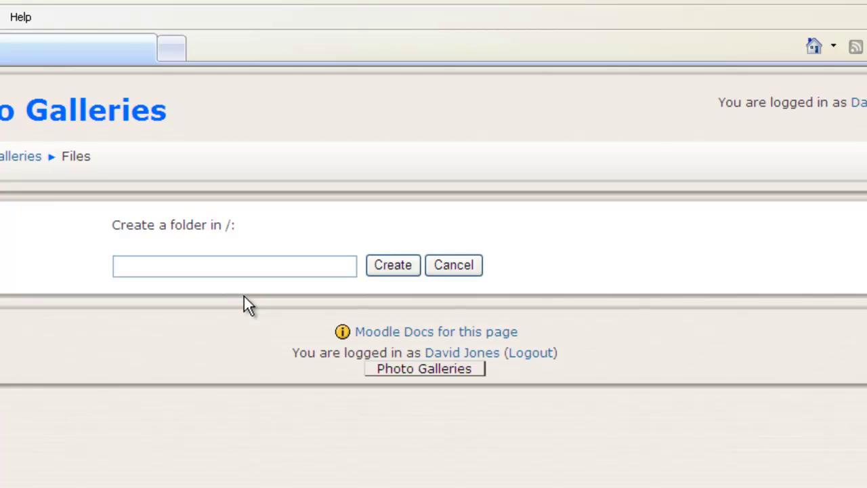
{"action": "left_click", "coordinate": [245, 268]}
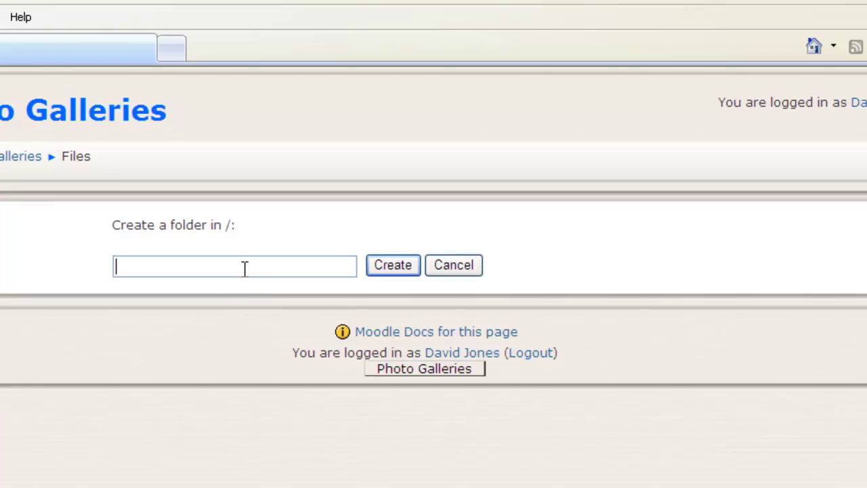
{"action": "type", "text": "images"}
{"action": "left_click", "coordinate": [399, 265]}
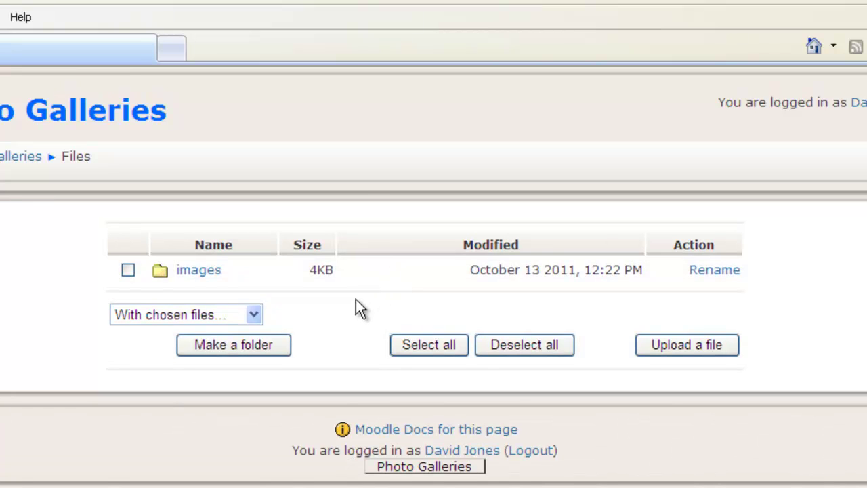
Upload the zipped Photo Gallery One file from My Pictures into the images folder
{"action": "left_click", "coordinate": [197, 270]}
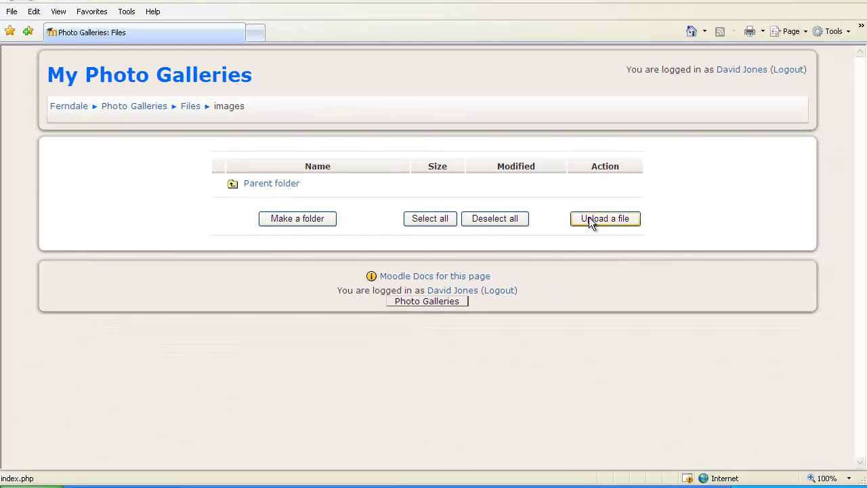
{"action": "left_click", "coordinate": [590, 221]}
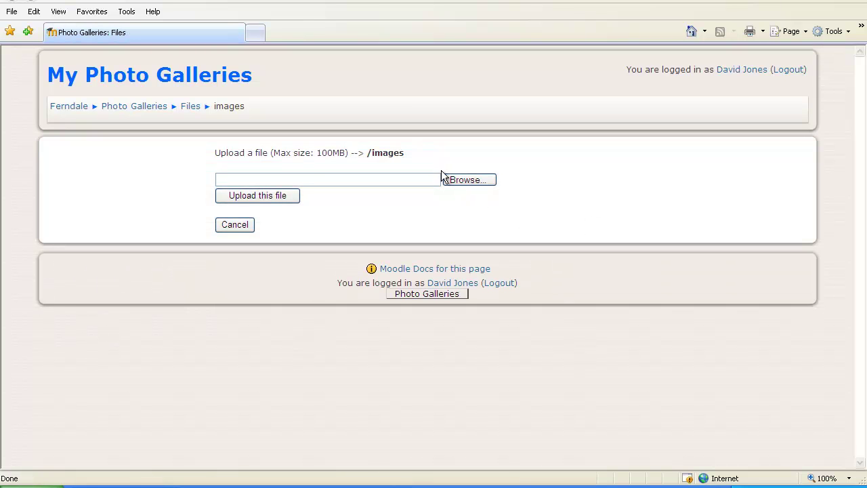
{"action": "left_click", "coordinate": [458, 182]}
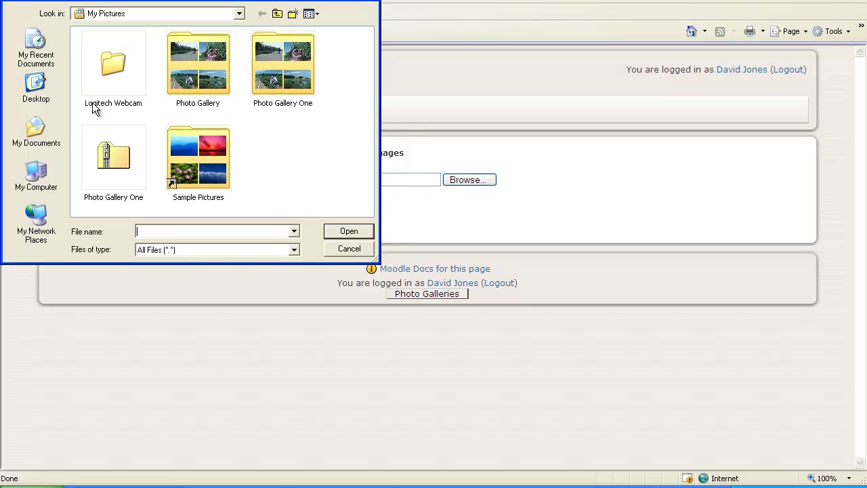
{"action": "left_click", "coordinate": [98, 158]}
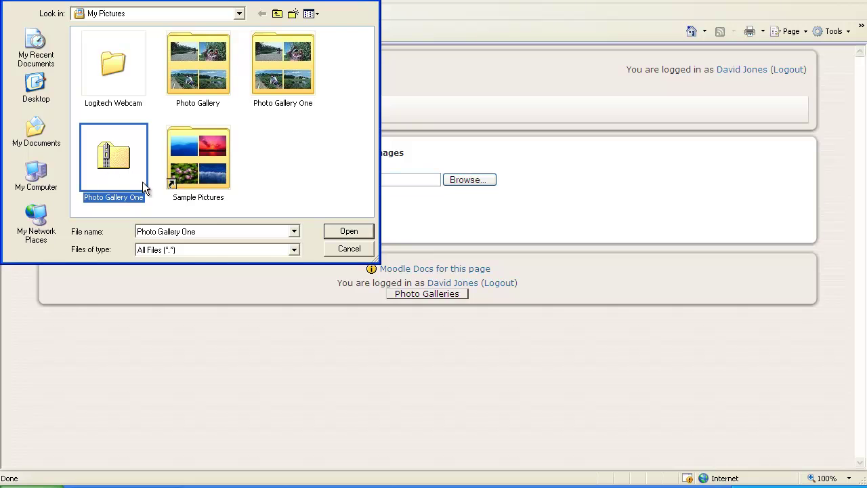
{"action": "left_click", "coordinate": [331, 232]}
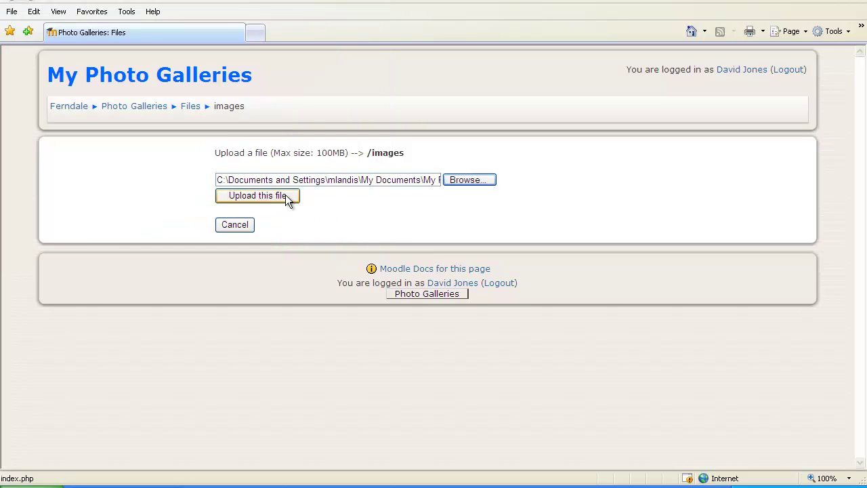
{"action": "left_click", "coordinate": [273, 195]}
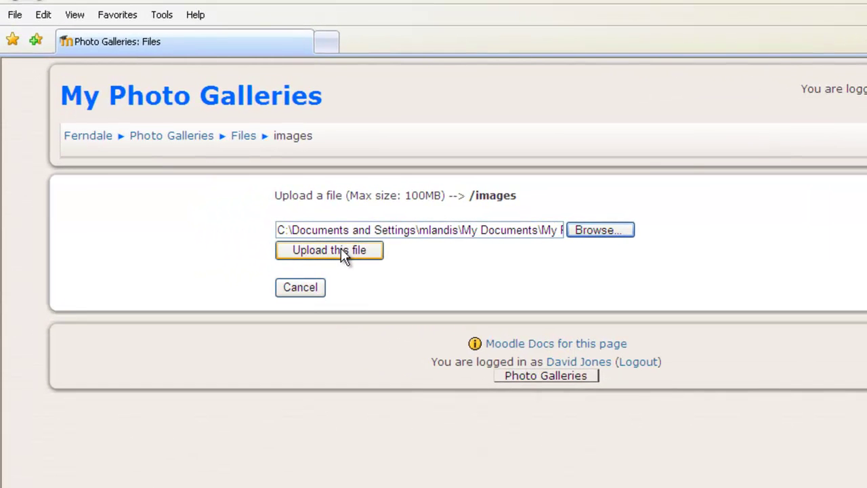
{"action": "left_click", "coordinate": [341, 250]}
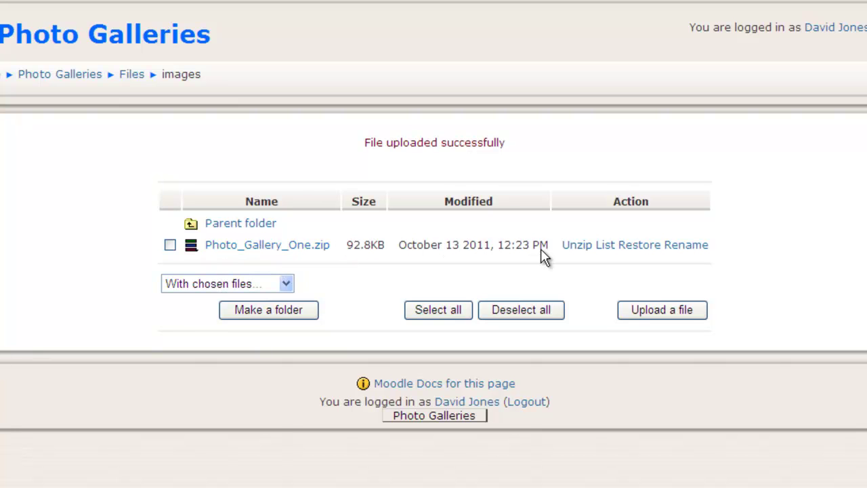
Unzip Photo_Gallery_One.zip in the images folder and open the extracted Photo Gallery One folder
{"action": "left_click", "coordinate": [575, 252]}
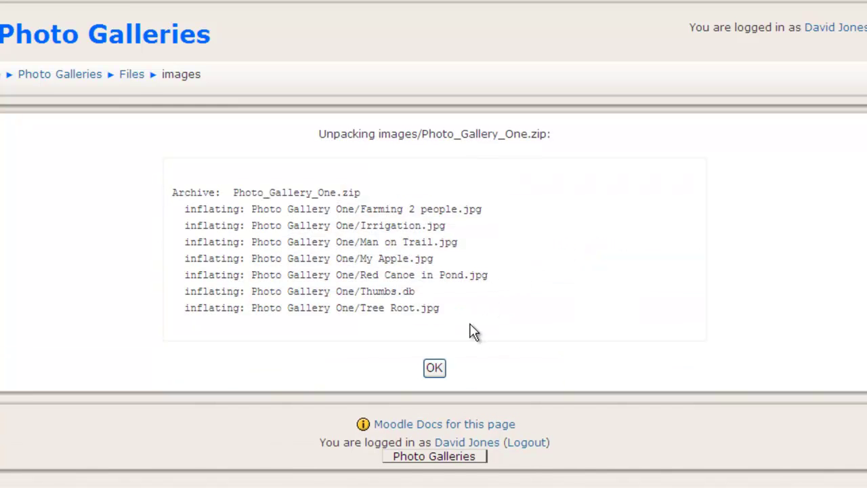
{"action": "left_click", "coordinate": [434, 370]}
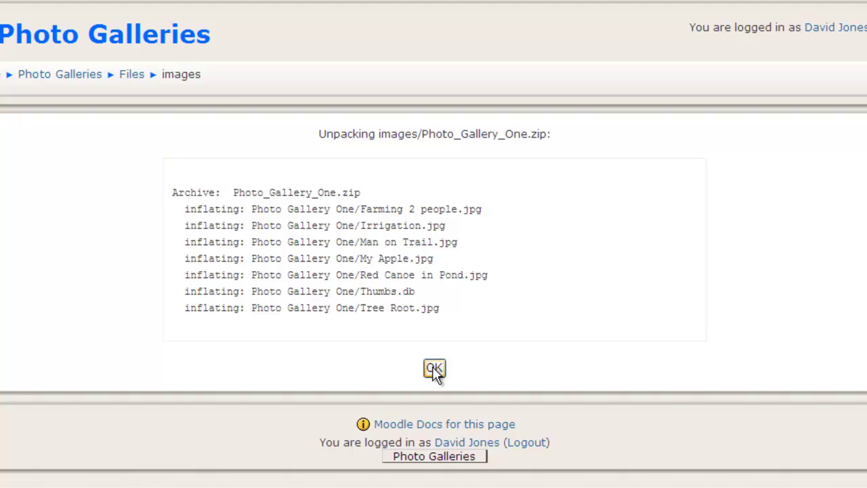
{"action": "left_click", "coordinate": [434, 371]}
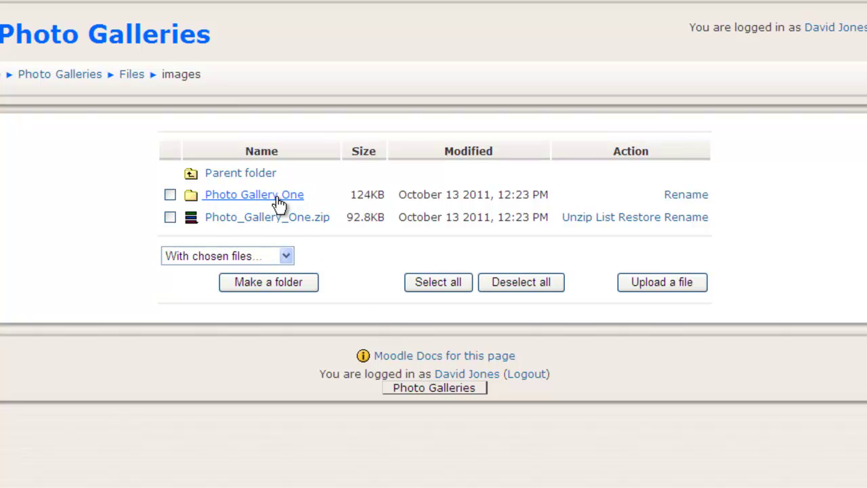
{"action": "left_click", "coordinate": [277, 196]}
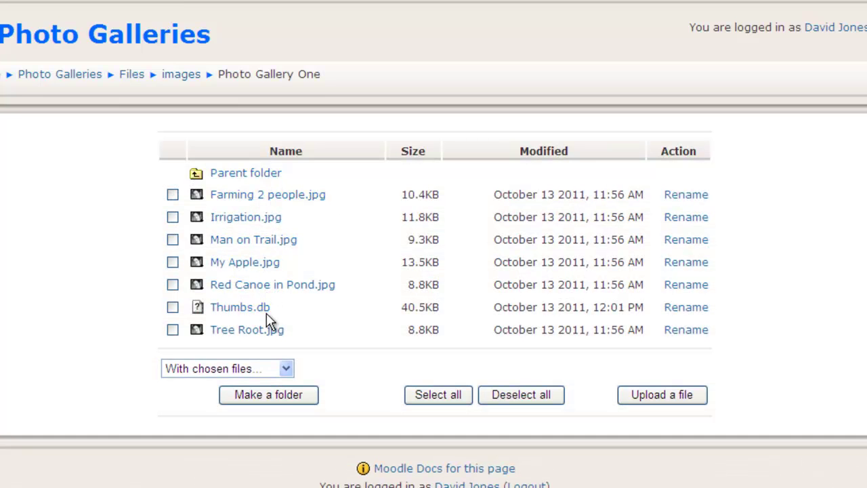
Return to the images folder and completely delete Photo_Gallery_One.zip
{"action": "left_click", "coordinate": [259, 175]}
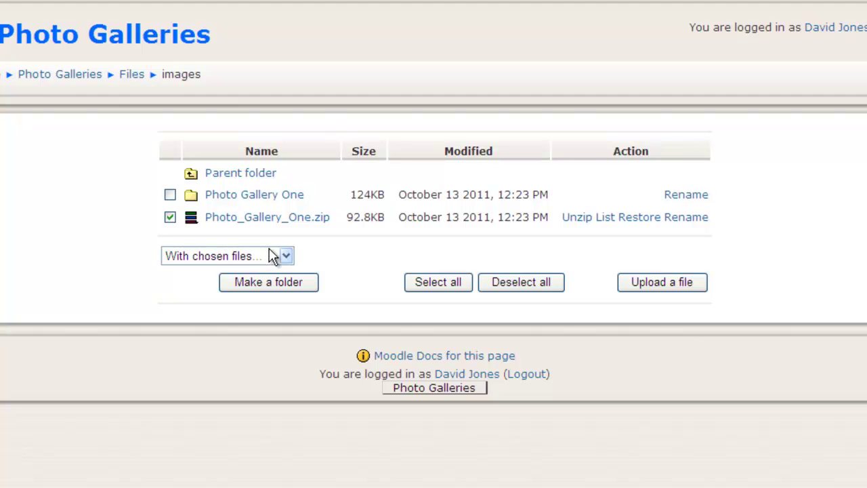
{"action": "left_click", "coordinate": [285, 256]}
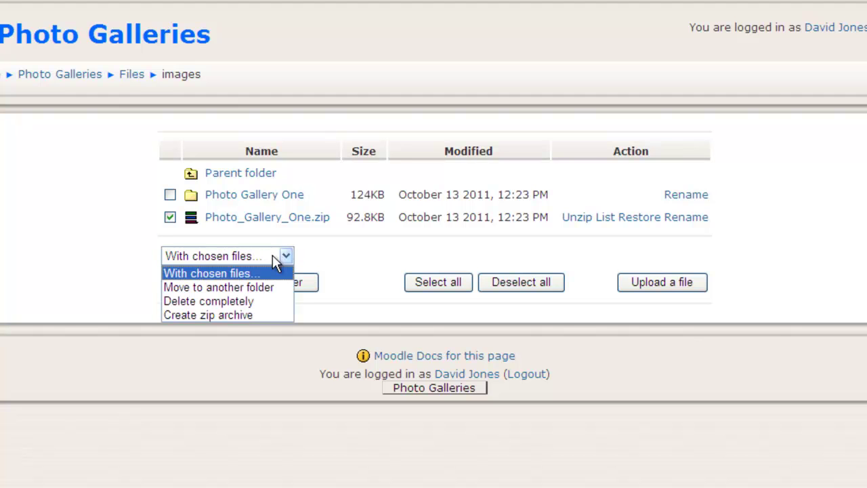
{"action": "left_click", "coordinate": [248, 298]}
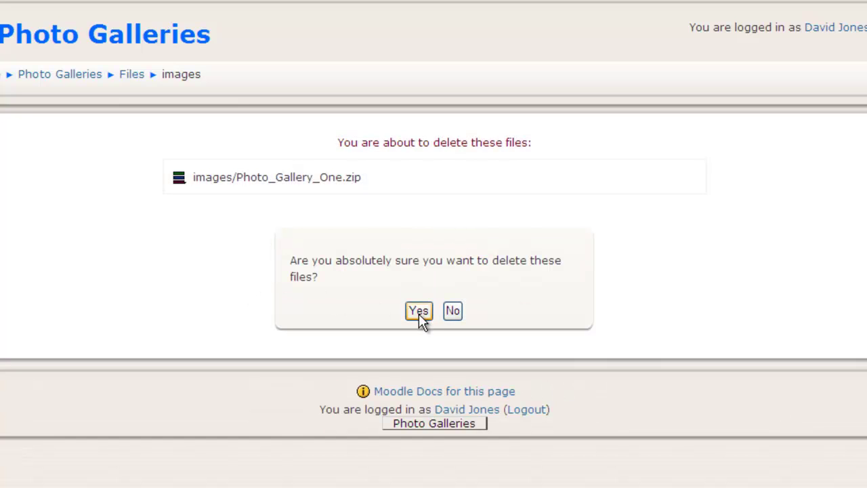
{"action": "left_click", "coordinate": [418, 312]}
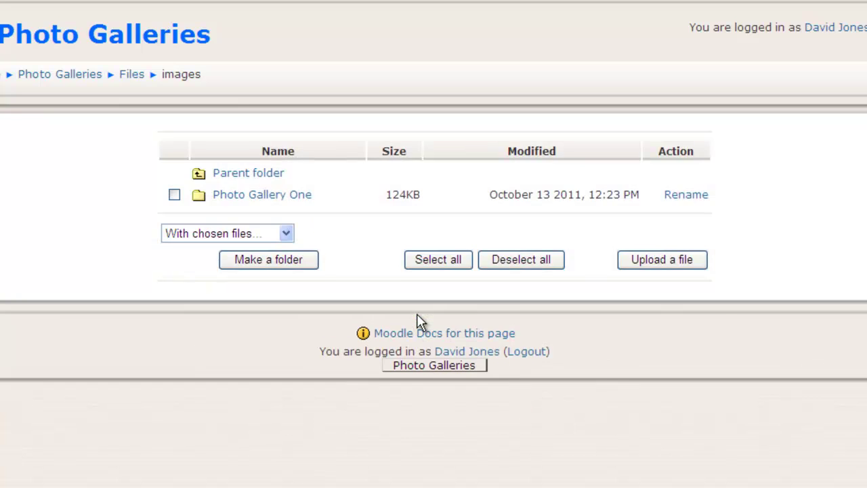
Check the Photo Gallery One folder, return to the course page, and open the topic 1 summary for editing below its heading
{"action": "left_click", "coordinate": [285, 198]}
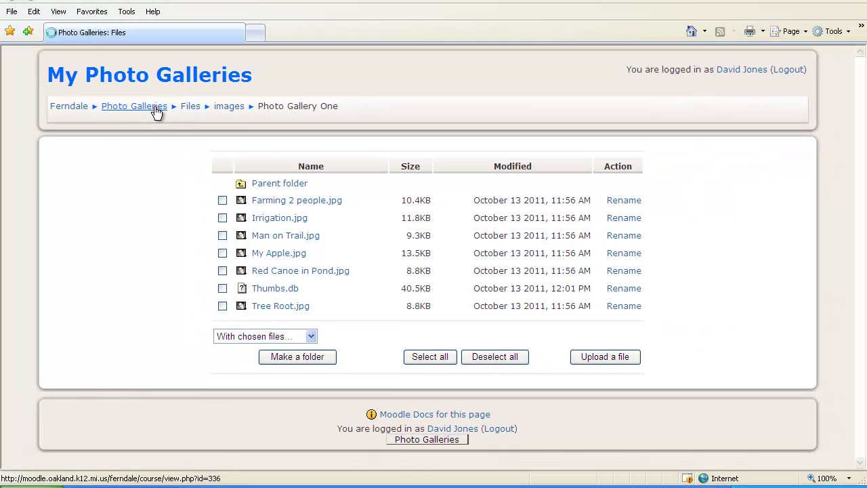
{"action": "left_click", "coordinate": [154, 107]}
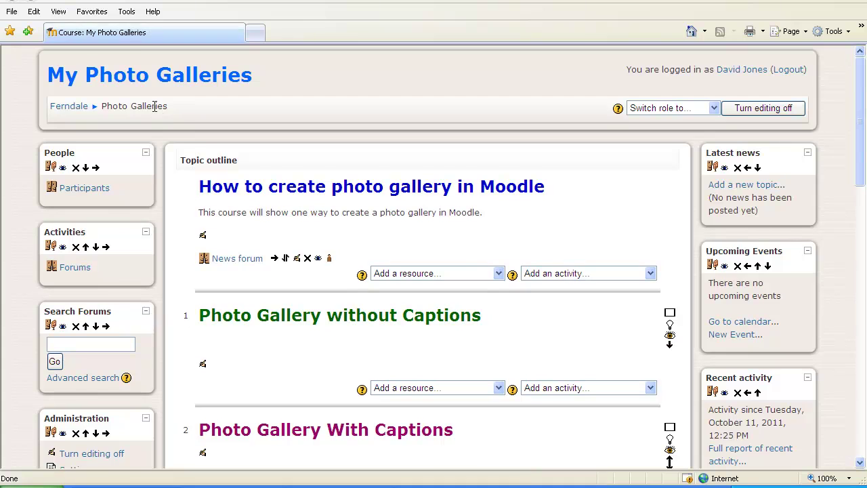
{"action": "left_click", "coordinate": [202, 366]}
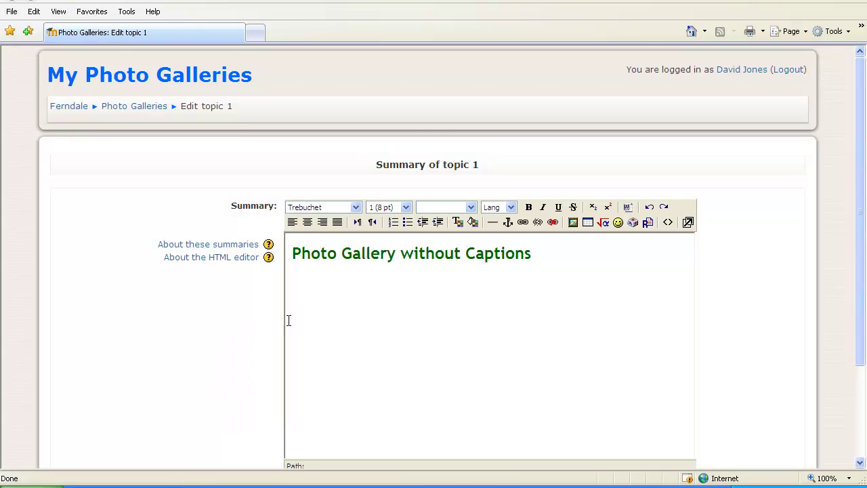
{"action": "left_click", "coordinate": [294, 296]}
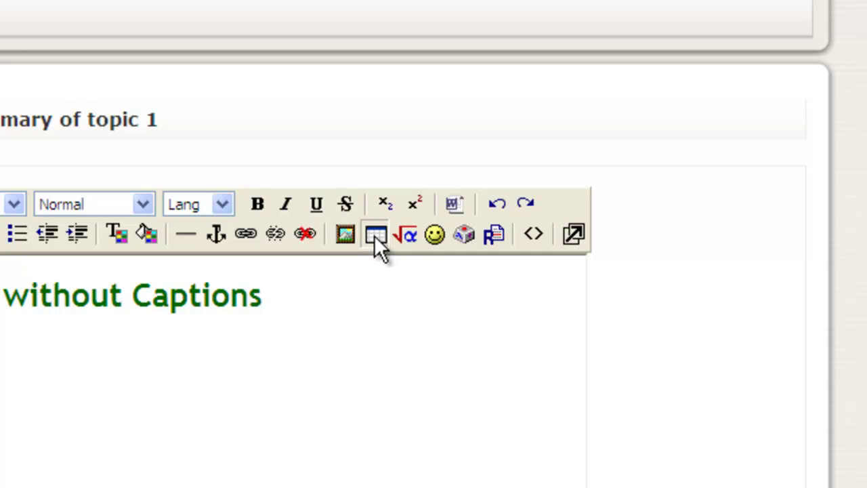
Insert a table with 3 rows, 2 columns and a border thickness of 0 below the Photo Gallery without Captions heading
{"action": "left_click", "coordinate": [374, 236]}
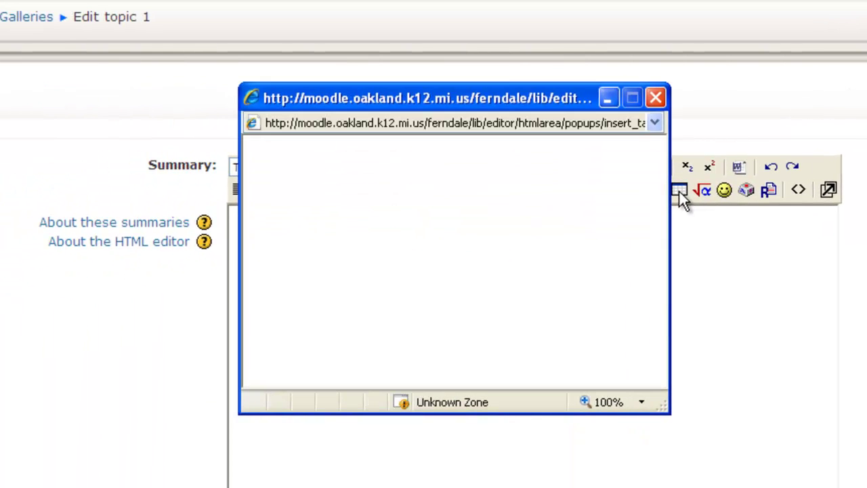
{"action": "type", "text": "2"}
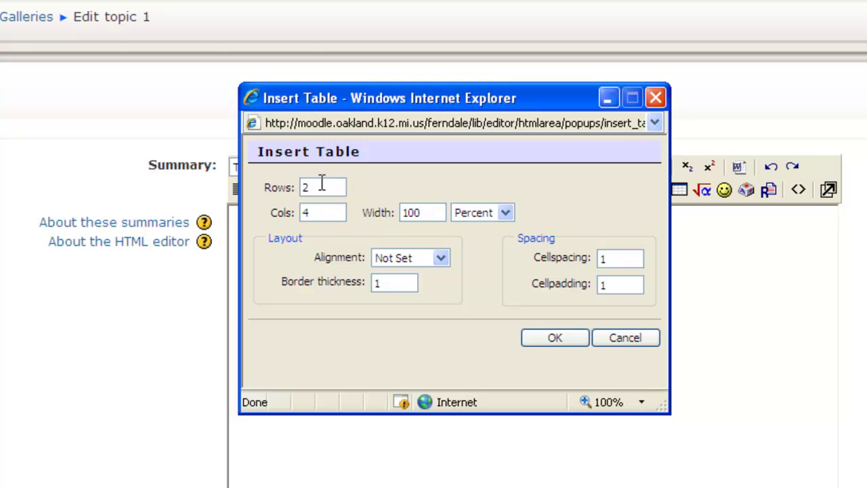
{"action": "left_click_drag", "start_coordinate": [315, 184], "coordinate": [287, 186]}
{"action": "type", "text": "3"}
{"action": "left_click_drag", "start_coordinate": [315, 211], "coordinate": [298, 212]}
{"action": "type", "text": "2"}
{"action": "left_click_drag", "start_coordinate": [386, 282], "coordinate": [363, 281]}
{"action": "type", "text": "0"}
{"action": "left_click", "coordinate": [548, 336]}
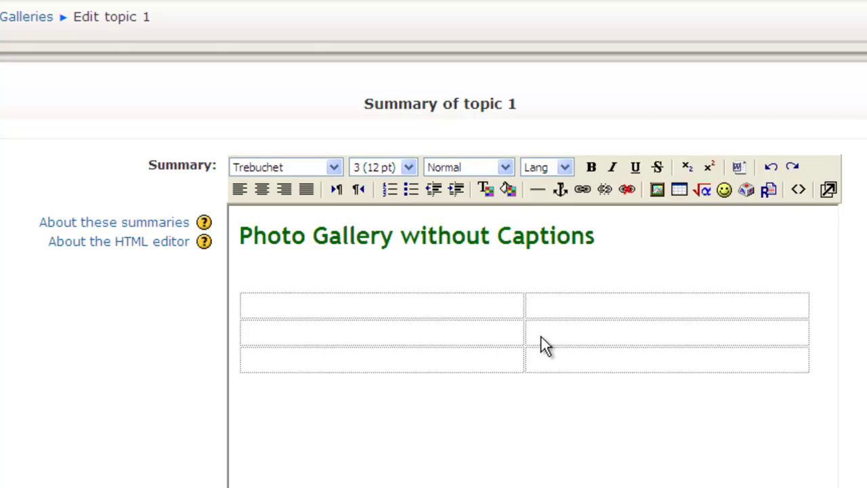
Insert Farming 2 people.jpg from the Photo Gallery One folder into the first row's first cell, with alternate text "Farming"
{"action": "left_click", "coordinate": [393, 302]}
{"action": "left_click", "coordinate": [655, 190]}
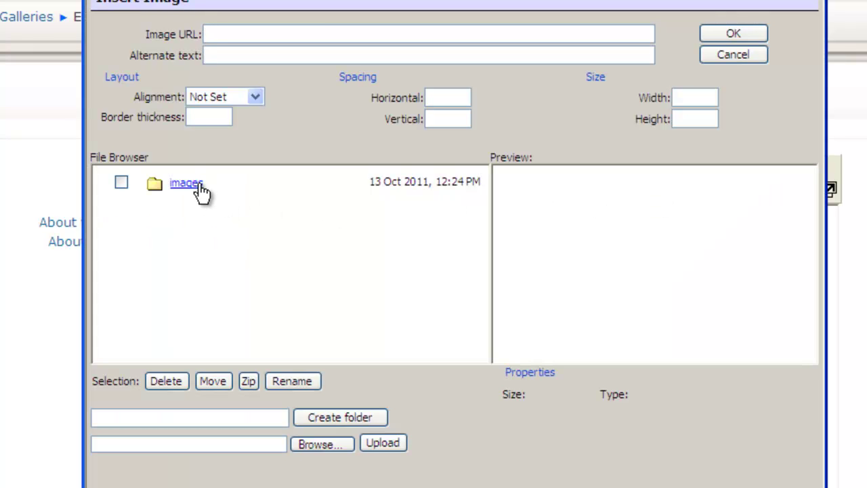
{"action": "left_click", "coordinate": [198, 185]}
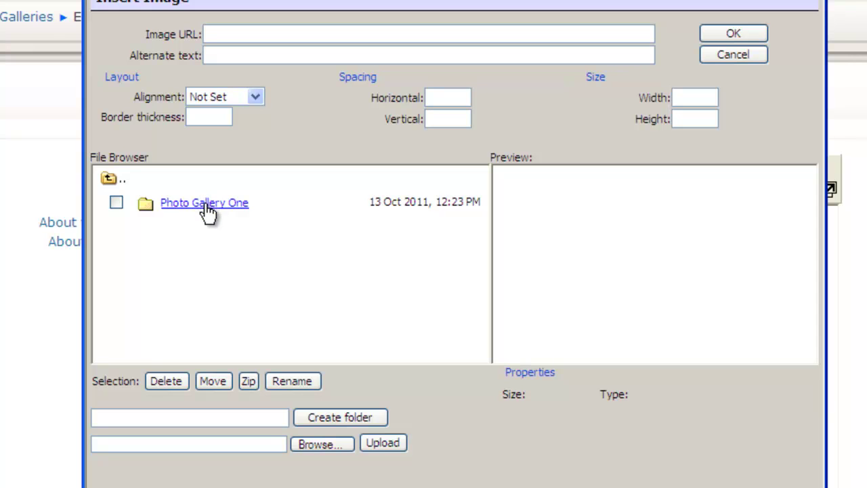
{"action": "left_click", "coordinate": [207, 214]}
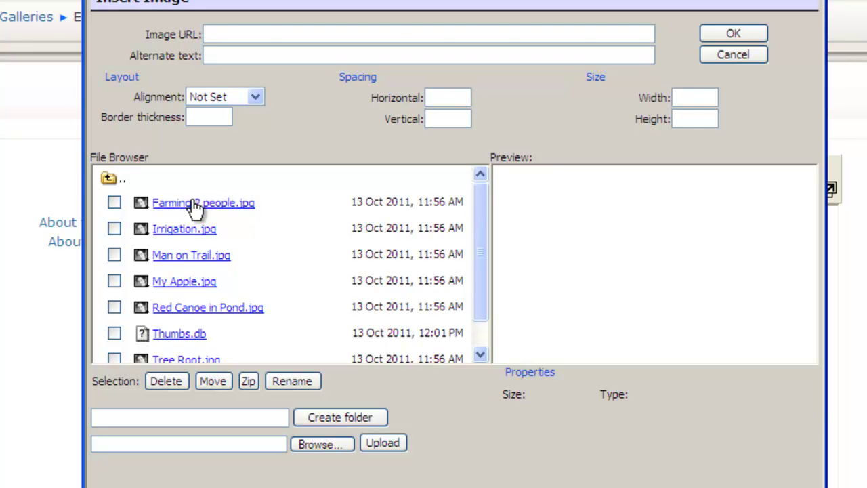
{"action": "left_click", "coordinate": [193, 203]}
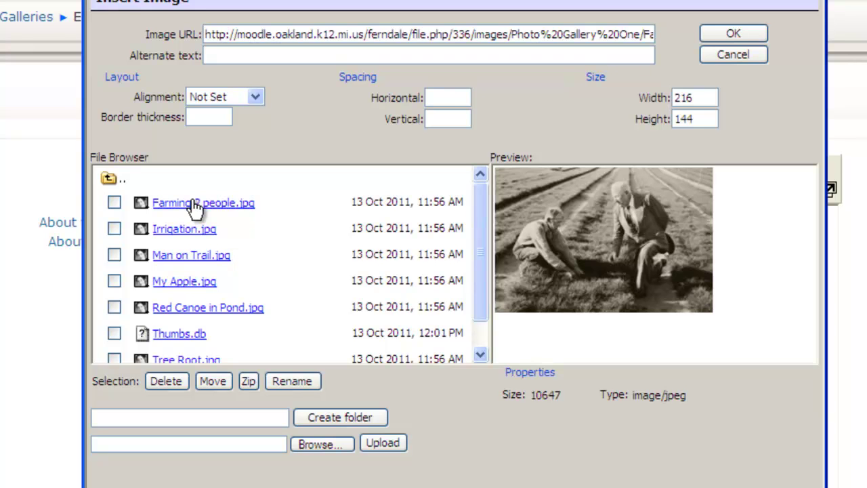
{"action": "left_click", "coordinate": [226, 59]}
{"action": "type", "text": "Farming"}
{"action": "left_click", "coordinate": [710, 32]}
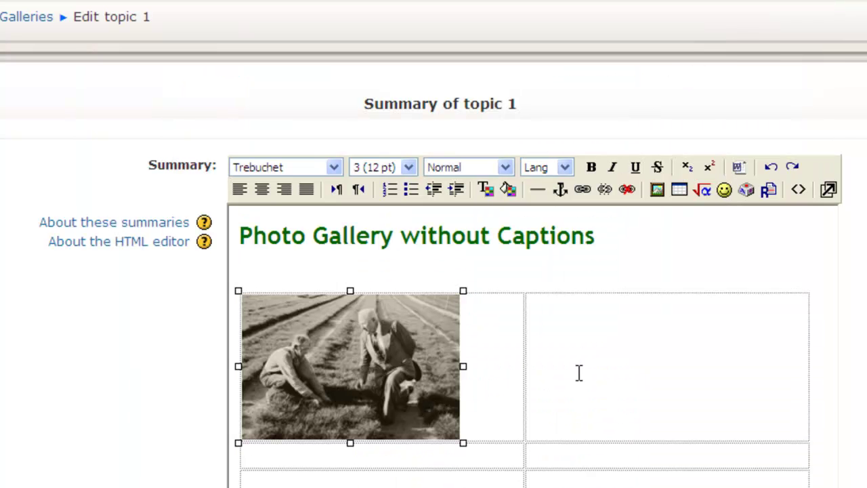
Insert Irrigation.jpg from the Photo Gallery One folder into the first row's second cell, with alternate text "Irrigation"
{"action": "left_click", "coordinate": [589, 335]}
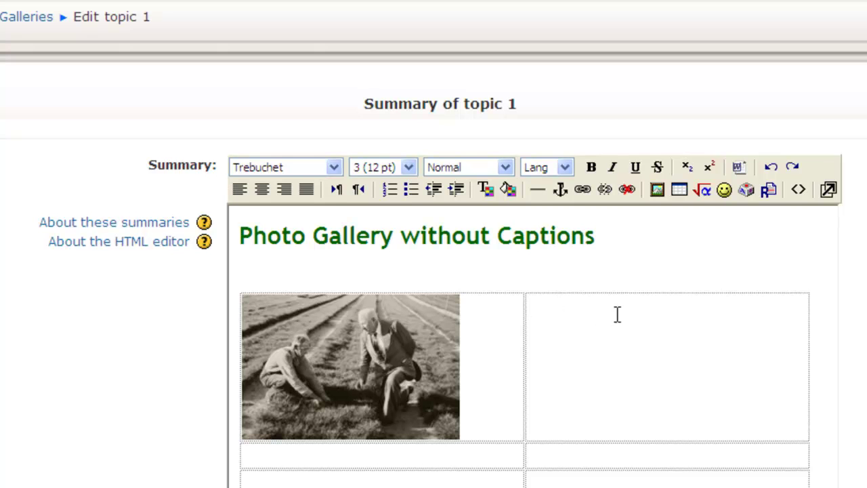
{"action": "left_click", "coordinate": [656, 188]}
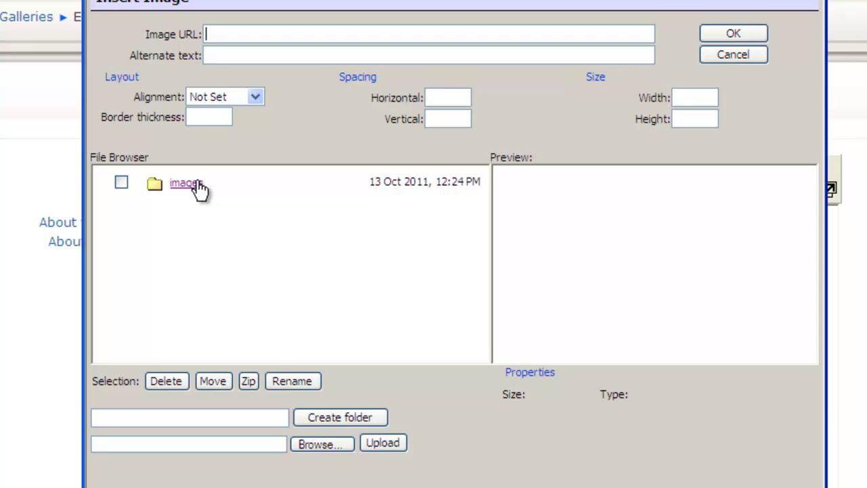
{"action": "left_click", "coordinate": [193, 184]}
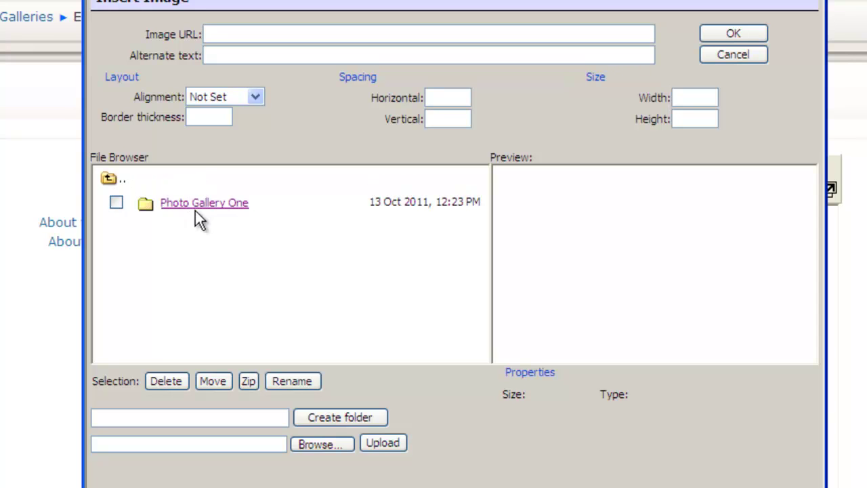
{"action": "left_click", "coordinate": [198, 206]}
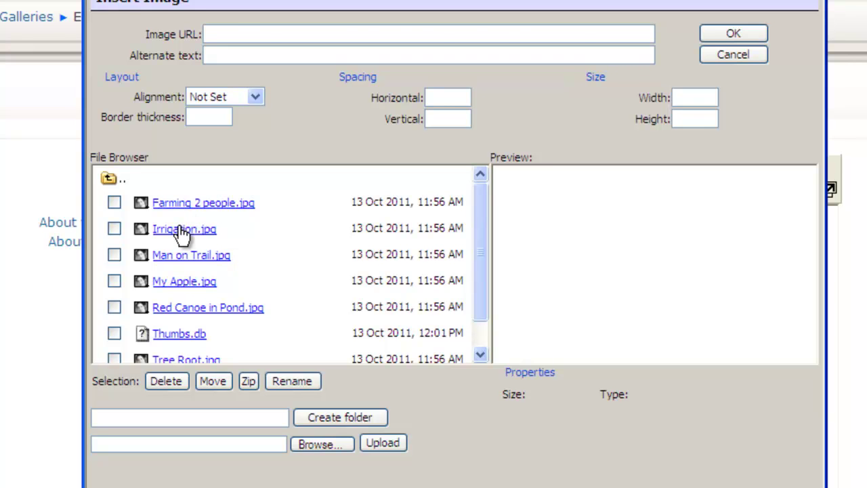
{"action": "left_click", "coordinate": [181, 230]}
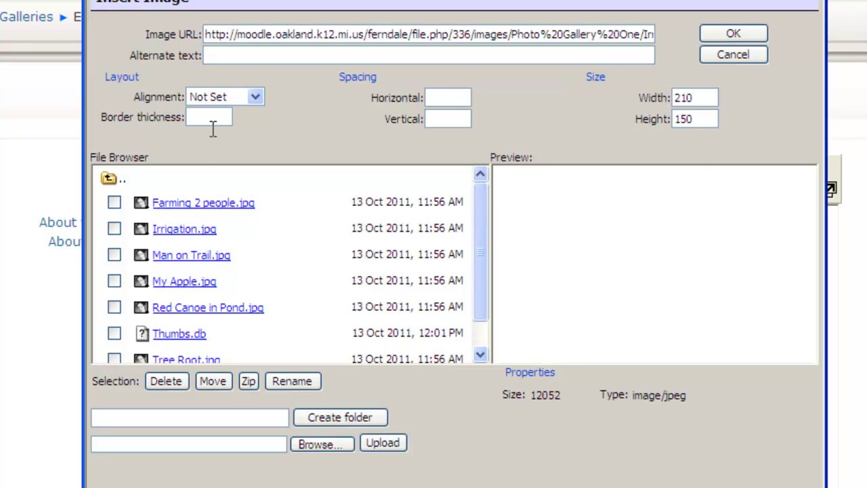
{"action": "left_click", "coordinate": [237, 58]}
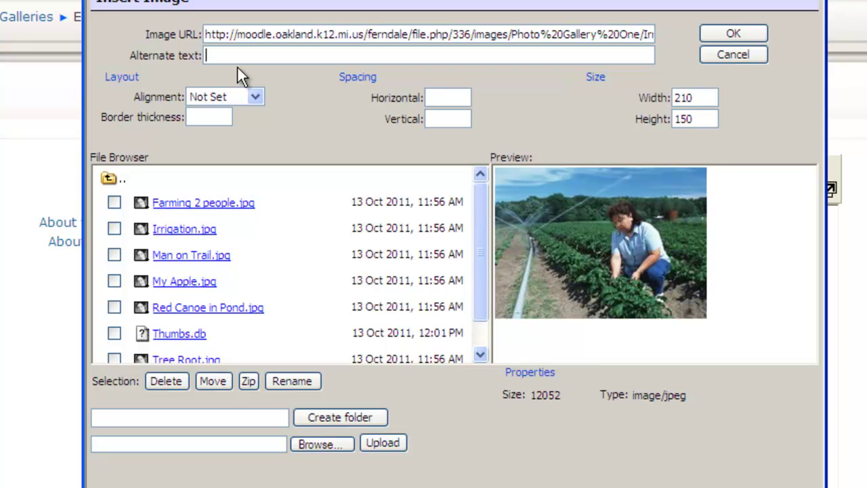
{"action": "type", "text": "Irrigation"}
{"action": "left_click", "coordinate": [704, 32]}
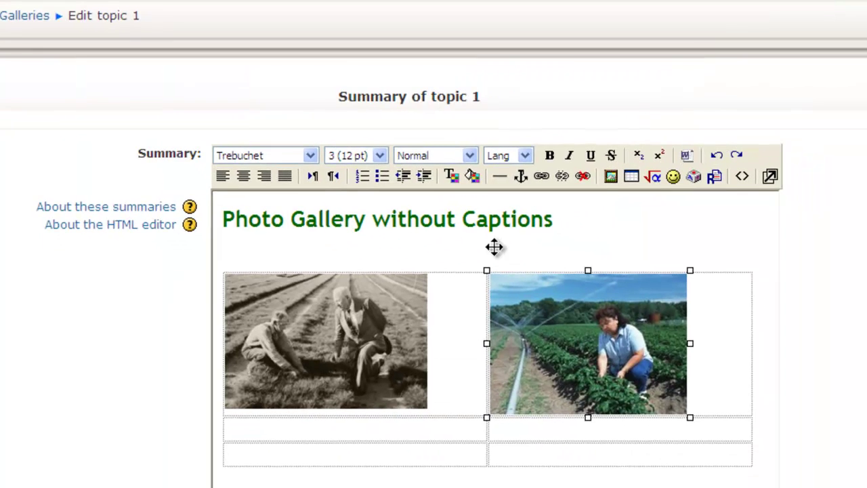
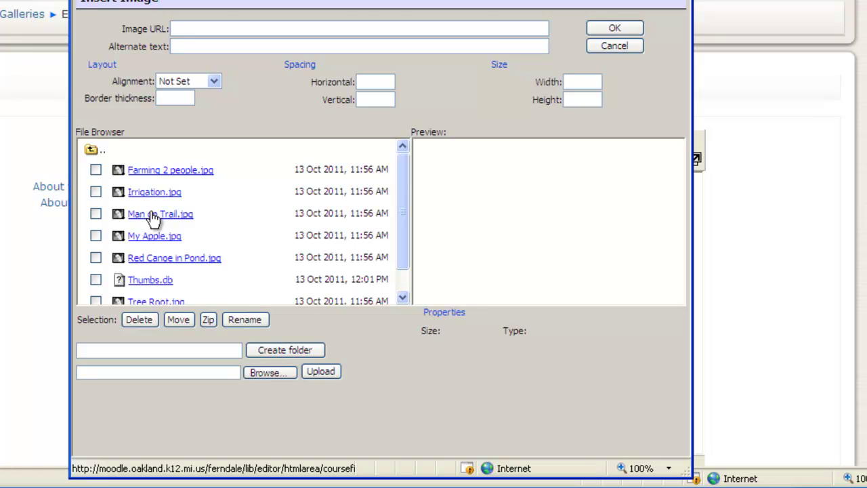
Insert Man on Trail.jpg into the second row's first cell, with alternate text "man on trail"
{"action": "left_click", "coordinate": [208, 47]}
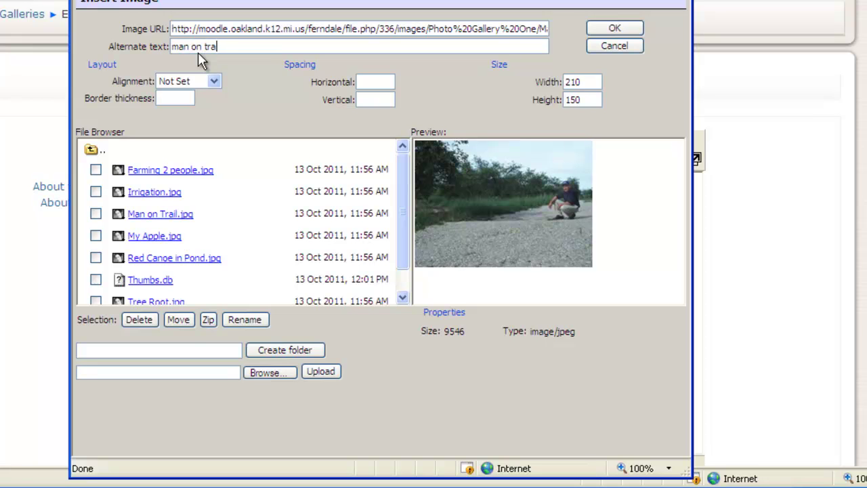
{"action": "left_click", "coordinate": [616, 28]}
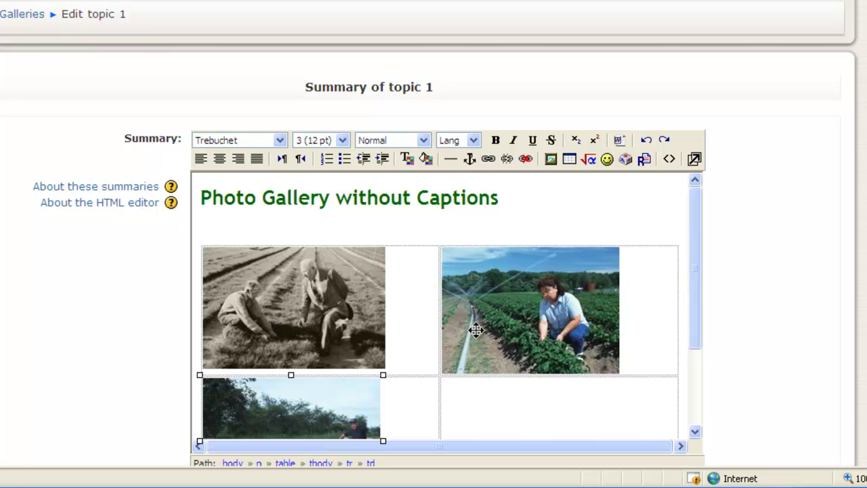
Insert My Apple.jpg from the Photo Gallery One folder into the second row's second cell, with alternate text "My Apple"
{"action": "left_click", "coordinate": [497, 406]}
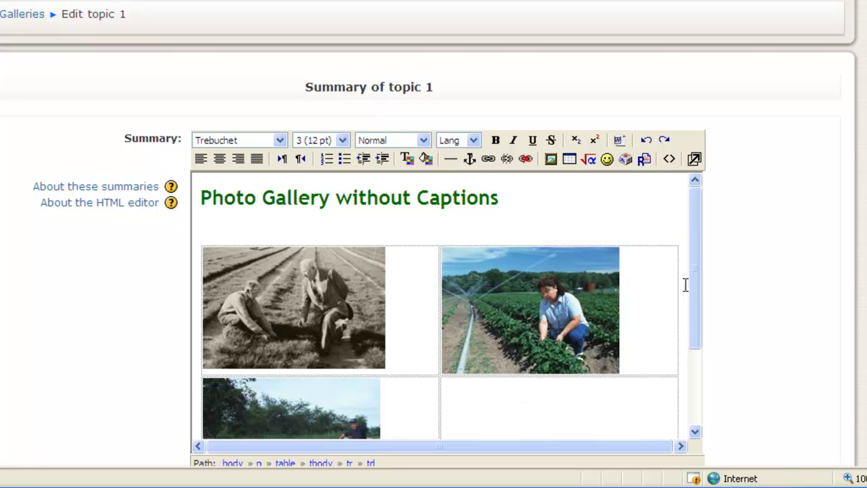
{"action": "scroll", "coordinate": [685, 271], "scroll_direction": "down", "scroll_amount": 3}
{"action": "left_click", "coordinate": [573, 325]}
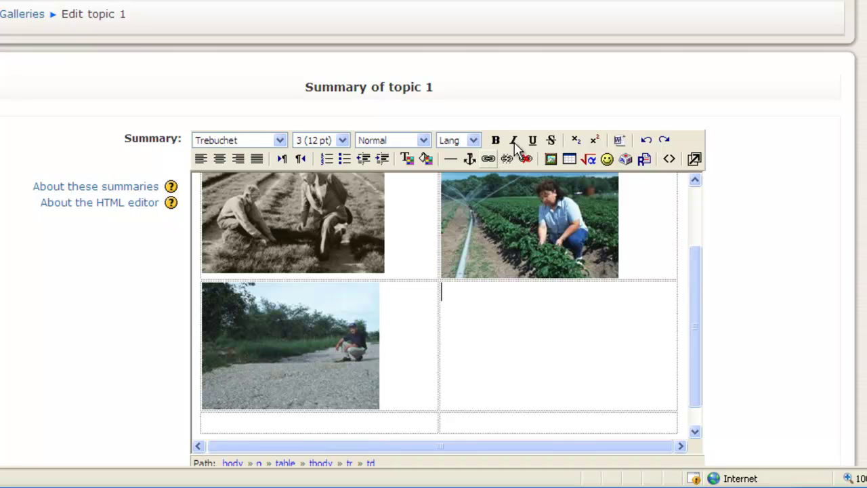
{"action": "left_click", "coordinate": [550, 159]}
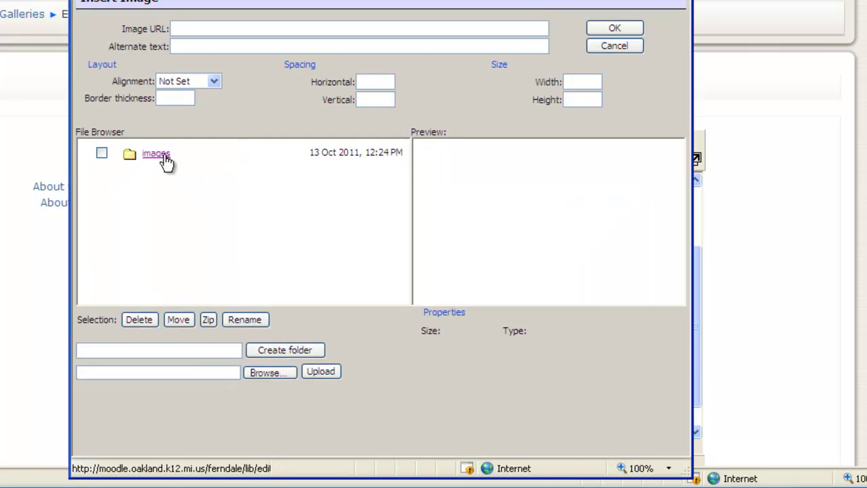
{"action": "left_click", "coordinate": [163, 157]}
{"action": "left_click", "coordinate": [167, 170]}
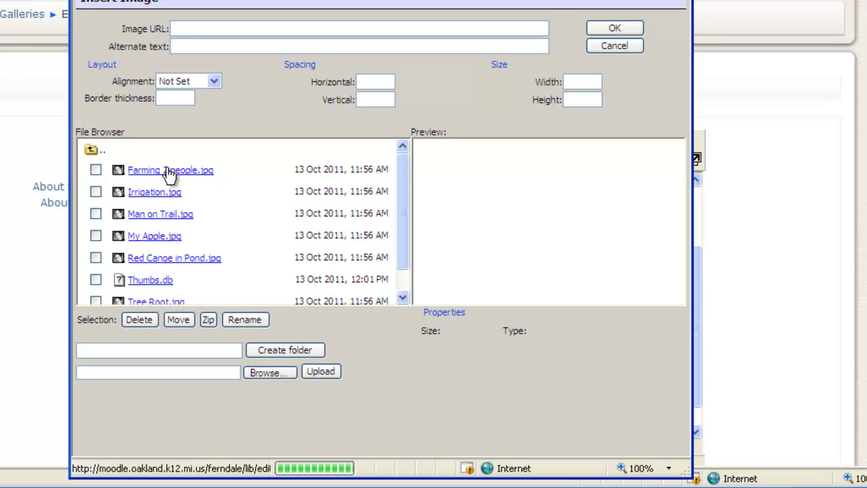
{"action": "left_click", "coordinate": [156, 237]}
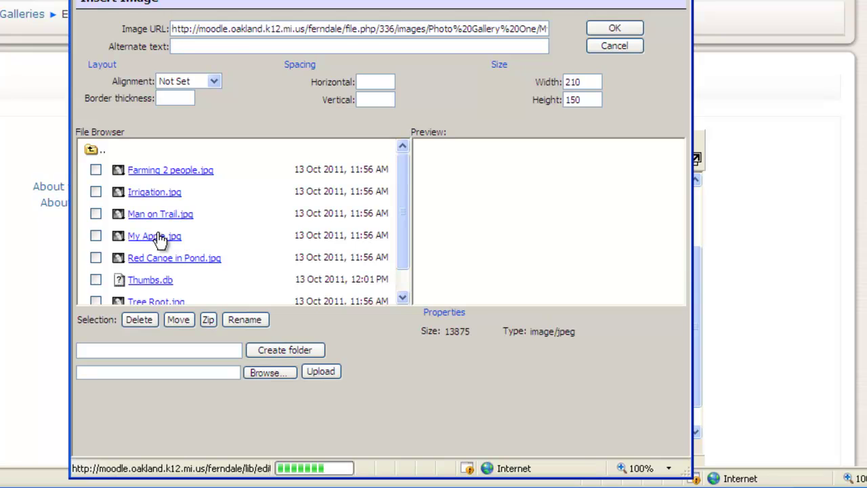
{"action": "left_click", "coordinate": [228, 48]}
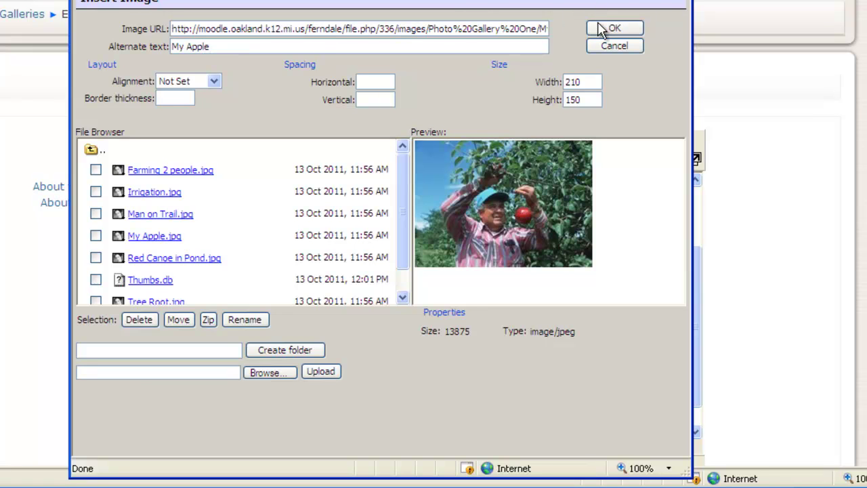
{"action": "left_click", "coordinate": [601, 28]}
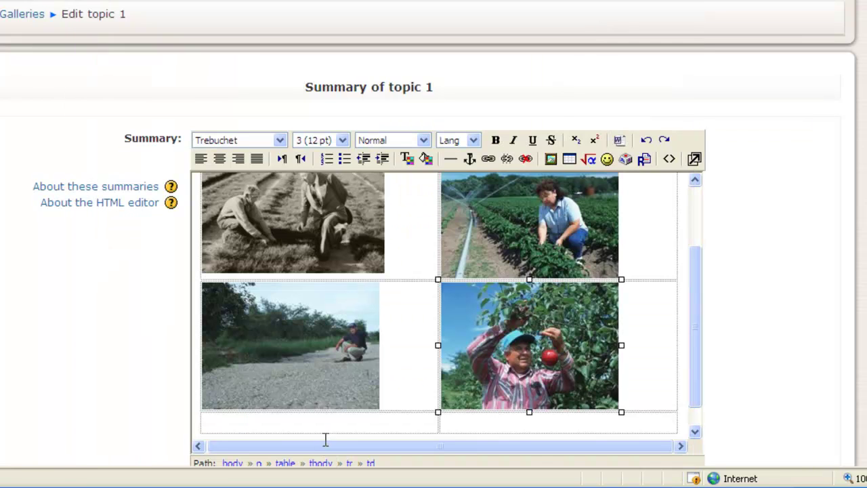
Insert Red Canoe in Pond.jpg from the Photo Gallery One folder into the third row's first cell, with alternate text "Red Canoe"
{"action": "left_click", "coordinate": [331, 423]}
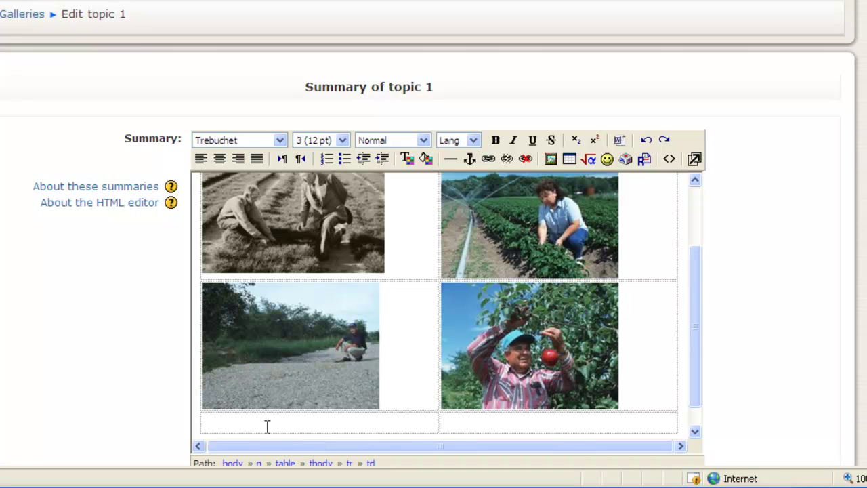
{"action": "left_click", "coordinate": [551, 160]}
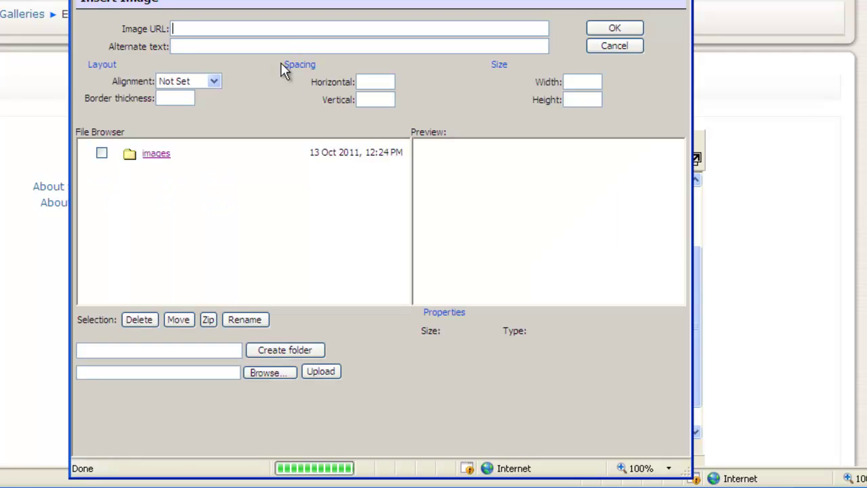
{"action": "left_click", "coordinate": [162, 155]}
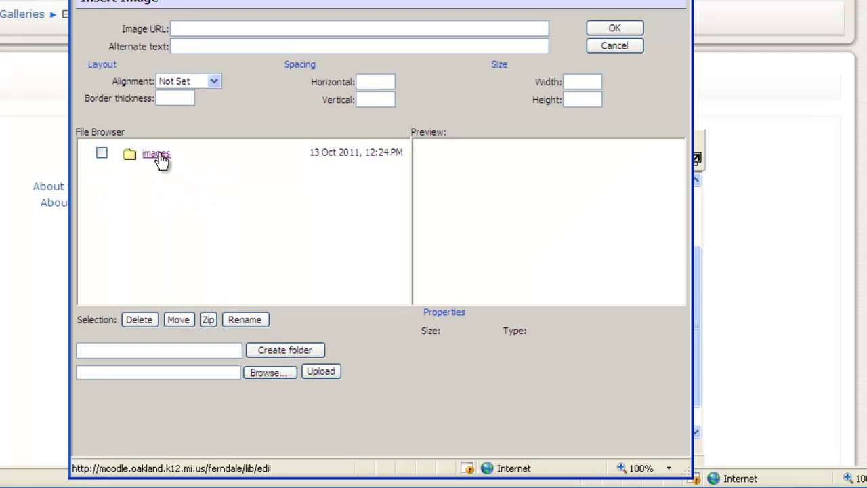
{"action": "left_click", "coordinate": [161, 173]}
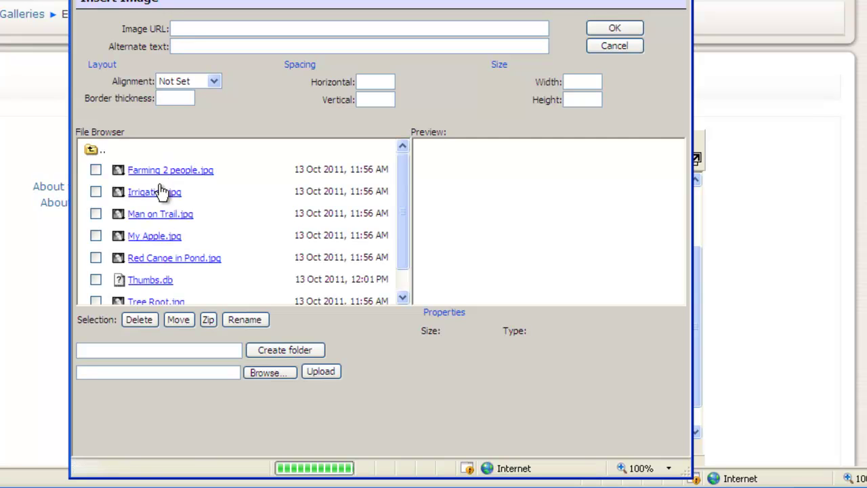
{"action": "left_click", "coordinate": [165, 261]}
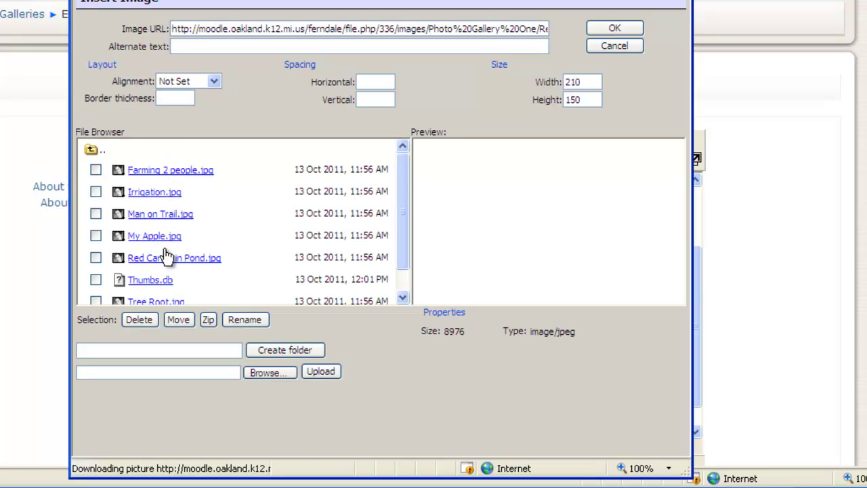
{"action": "left_click", "coordinate": [219, 51]}
{"action": "type", "text": "Red Ca"}
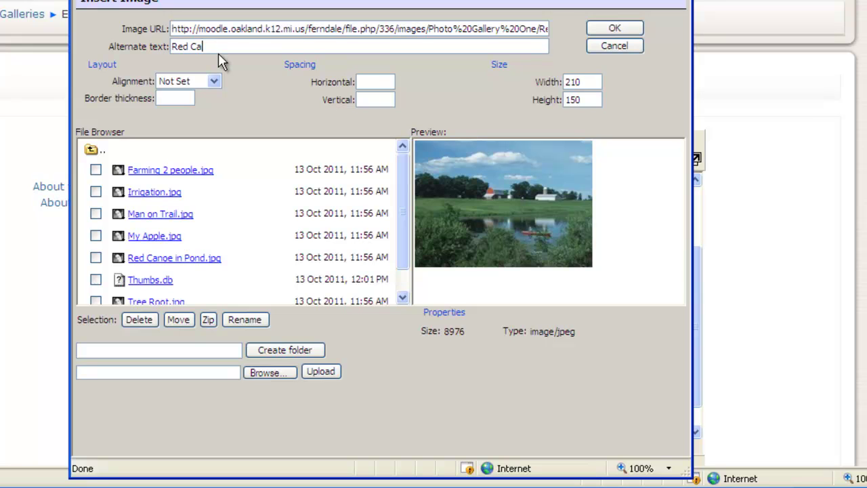
{"action": "type", "text": "noe"}
{"action": "left_click", "coordinate": [611, 33]}
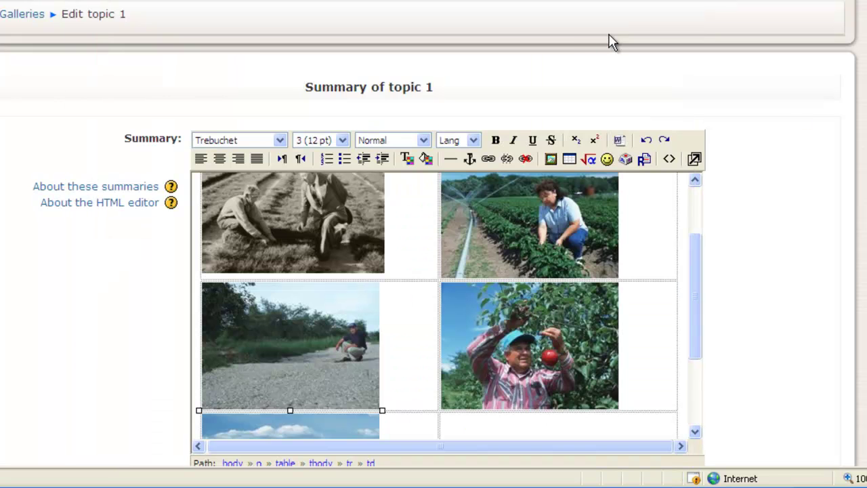
Insert Tree Root.jpg from the Photo Gallery One folder into the third row's second cell, with alternate text "Tree Root"
{"action": "scroll", "coordinate": [698, 400], "scroll_direction": "down", "scroll_amount": 3}
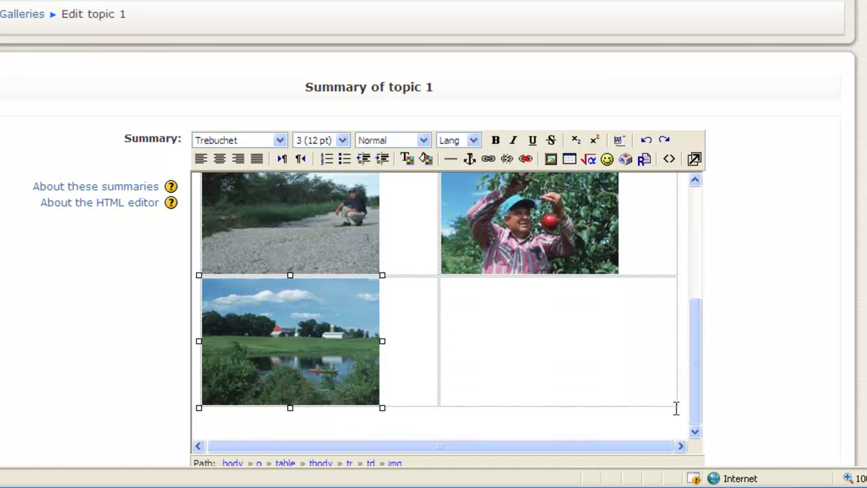
{"action": "left_click", "coordinate": [555, 350]}
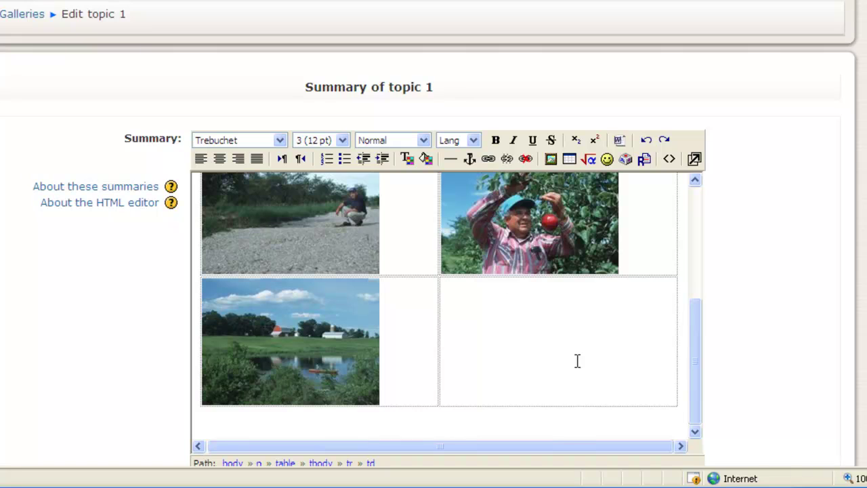
{"action": "left_click", "coordinate": [551, 160]}
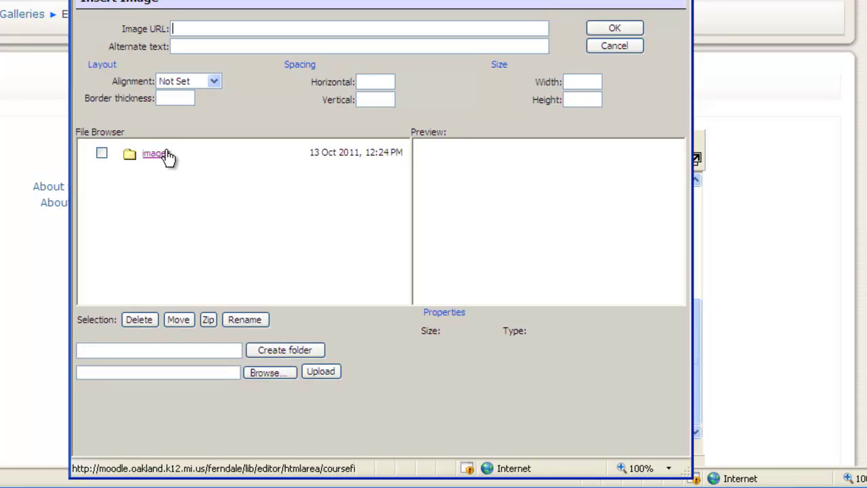
{"action": "left_click", "coordinate": [167, 155]}
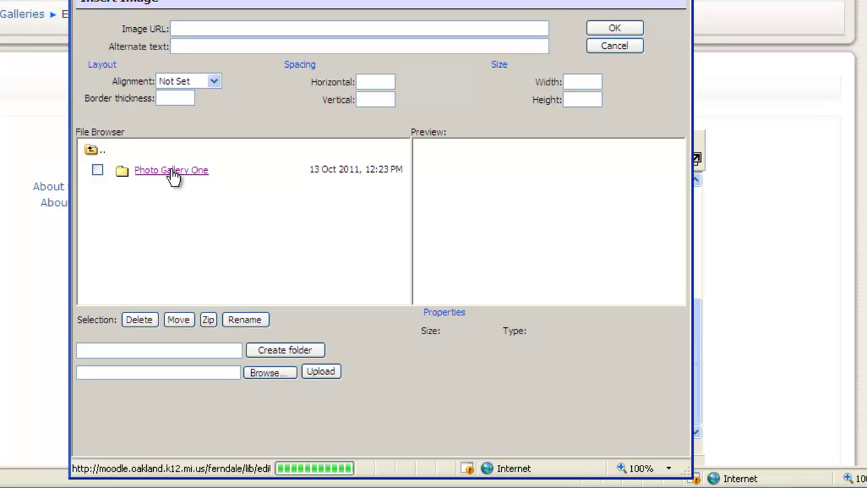
{"action": "left_click", "coordinate": [173, 174]}
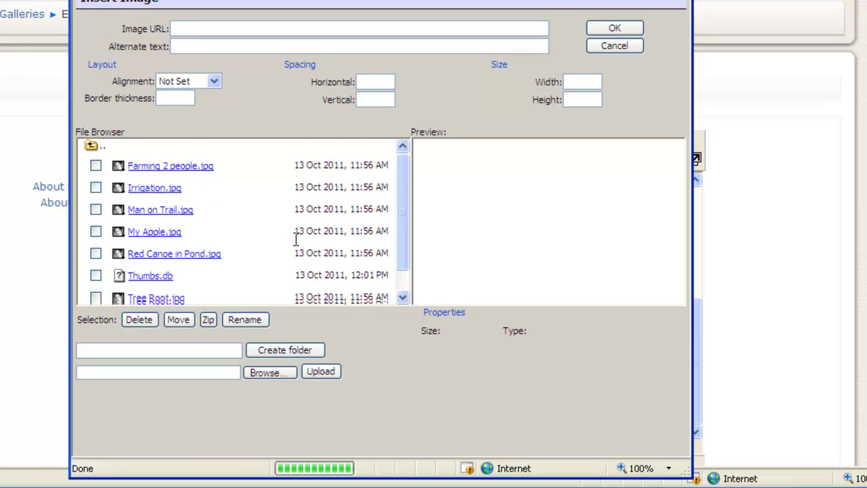
{"action": "left_click", "coordinate": [151, 276]}
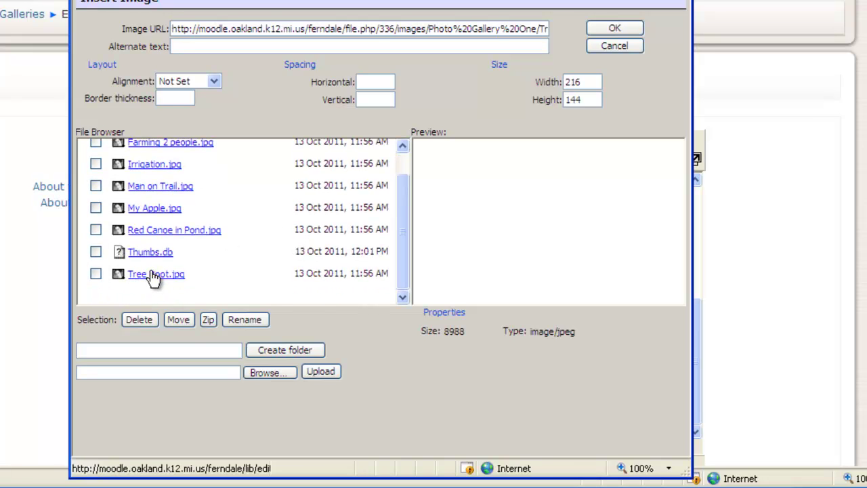
{"action": "left_click", "coordinate": [225, 45]}
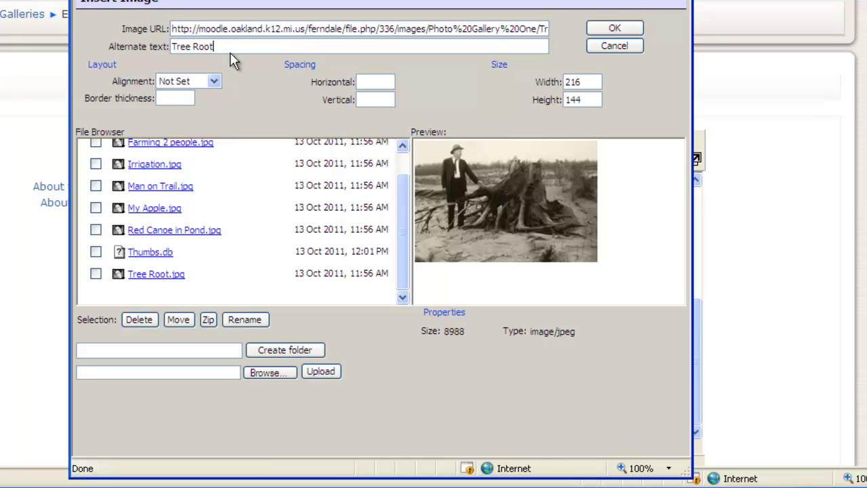
{"action": "left_click", "coordinate": [622, 29]}
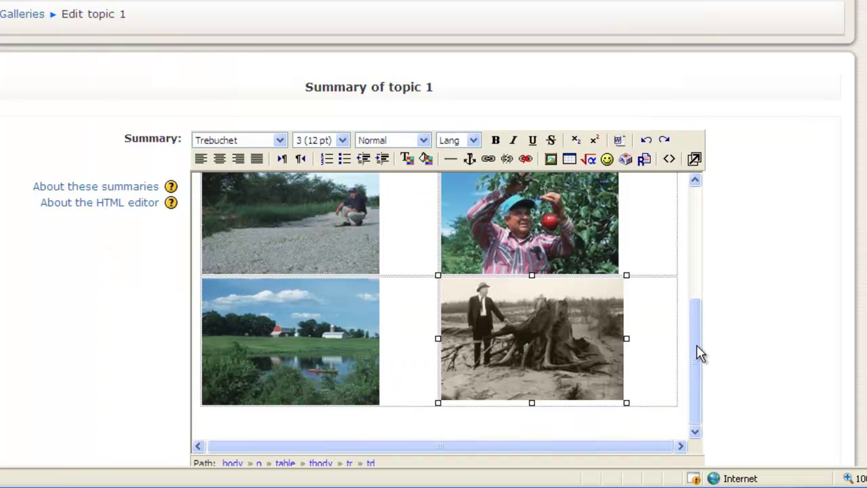
Save the changes to the topic 1 summary
{"action": "left_click_drag", "start_coordinate": [700, 351], "coordinate": [678, 359]}
{"action": "scroll", "coordinate": [434, 244], "scroll_direction": "down", "scroll_amount": 4}
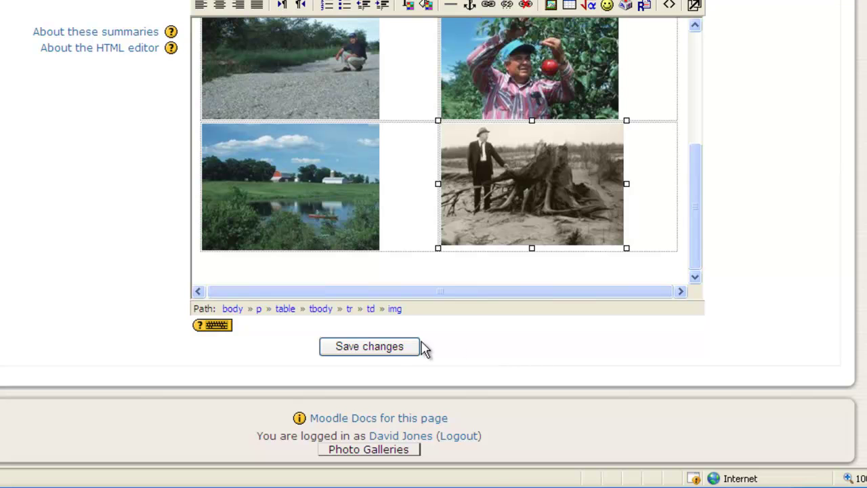
{"action": "left_click", "coordinate": [405, 349]}
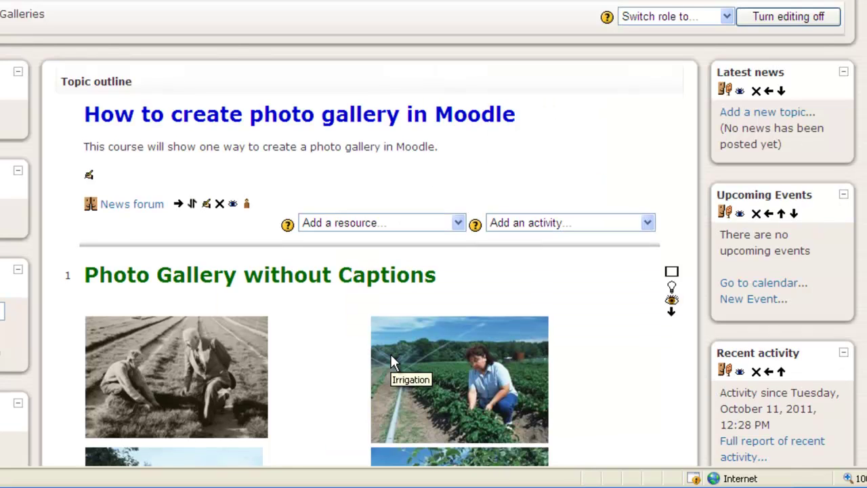
Examine the saved gallery without captions on the course page, also with editing turned off
{"action": "scroll", "coordinate": [391, 357], "scroll_direction": "down", "scroll_amount": 5}
{"action": "scroll", "coordinate": [391, 362], "scroll_direction": "down", "scroll_amount": 3}
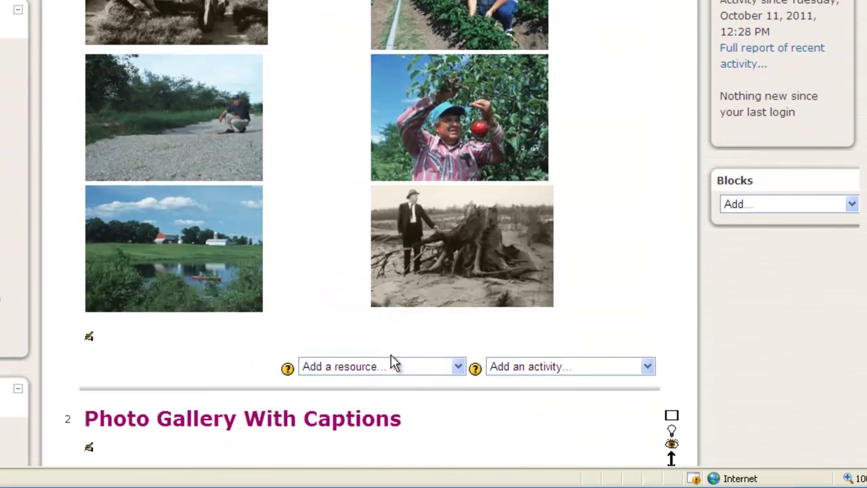
{"action": "scroll", "coordinate": [391, 363], "scroll_direction": "up", "scroll_amount": 4}
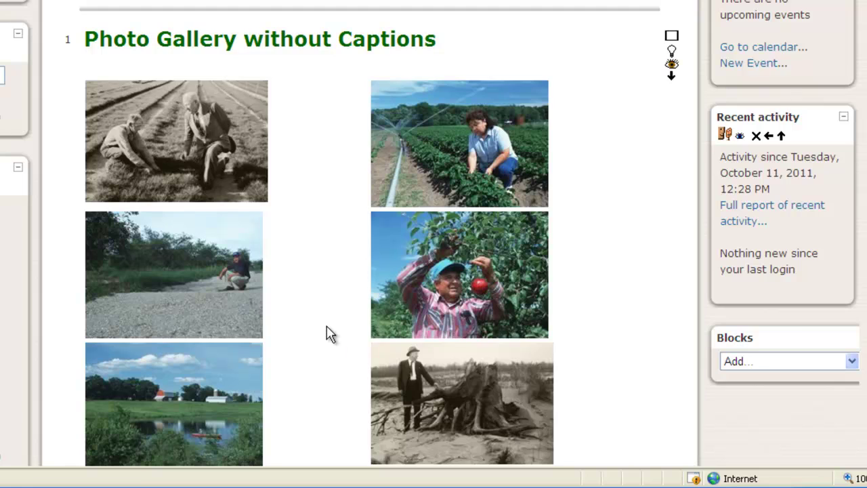
{"action": "scroll", "coordinate": [328, 333], "scroll_direction": "up", "scroll_amount": 5}
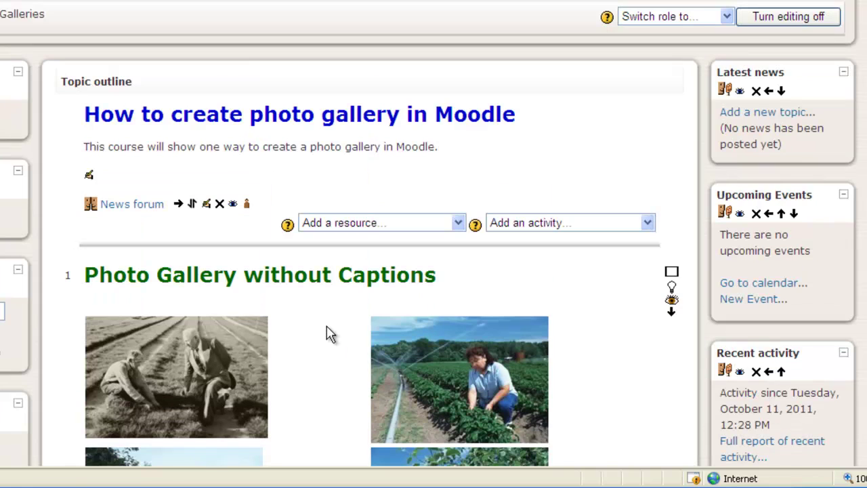
{"action": "left_click", "coordinate": [771, 18]}
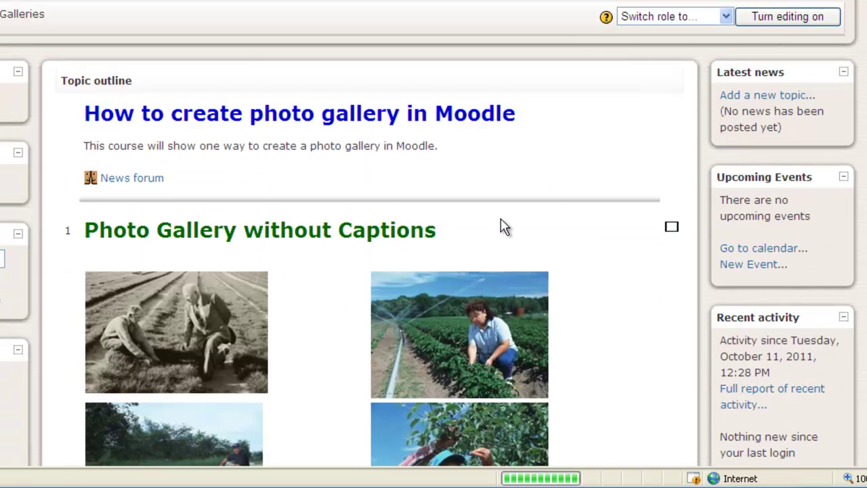
{"action": "scroll", "coordinate": [503, 227], "scroll_direction": "down", "scroll_amount": 3}
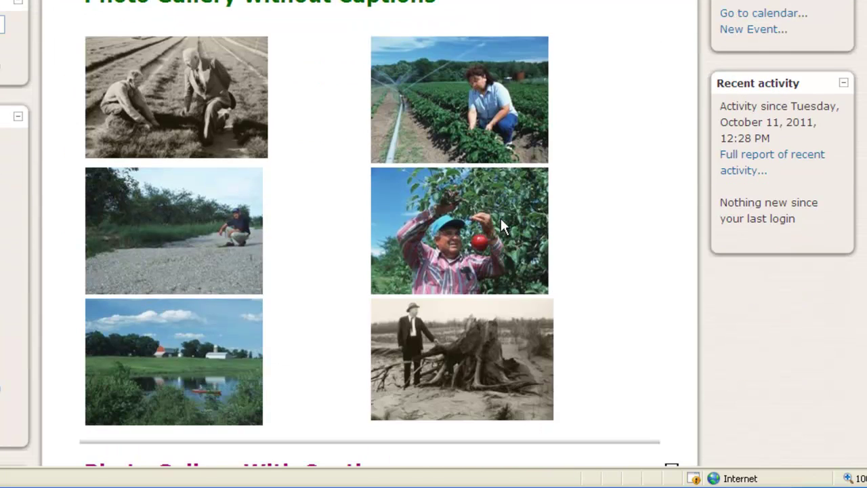
{"action": "scroll", "coordinate": [502, 224], "scroll_direction": "down", "scroll_amount": 1}
{"action": "scroll", "coordinate": [502, 227], "scroll_direction": "up", "scroll_amount": 1}
{"action": "scroll", "coordinate": [501, 218], "scroll_direction": "down", "scroll_amount": 3}
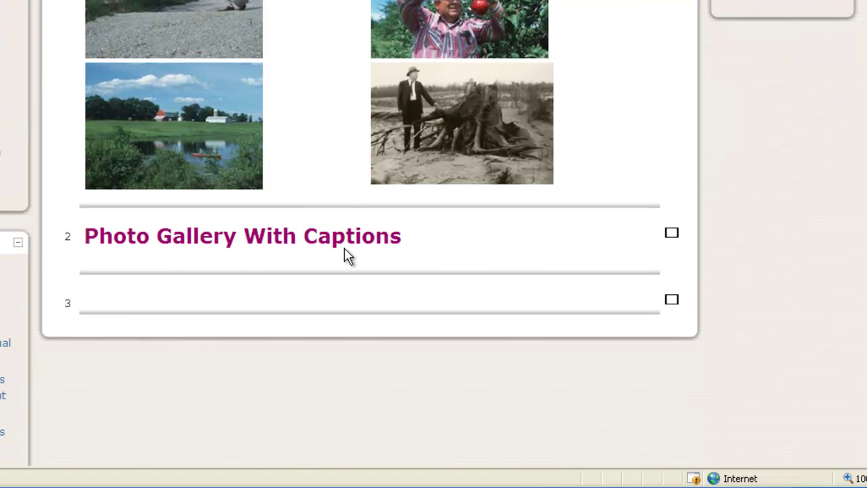
{"action": "scroll", "coordinate": [347, 253], "scroll_direction": "up", "scroll_amount": 6}
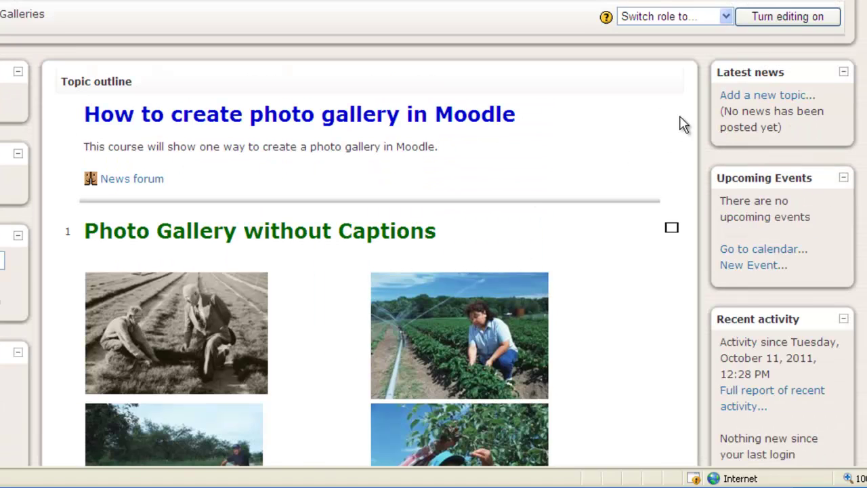
Turn course editing on and open the summary of topic 2, Photo Gallery With Captions, for editing
{"action": "left_click", "coordinate": [764, 21]}
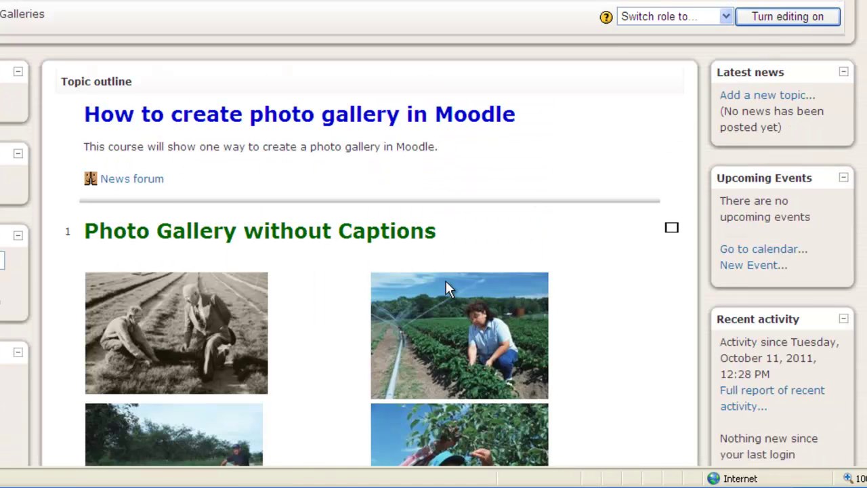
{"action": "scroll", "coordinate": [428, 300], "scroll_direction": "down", "scroll_amount": 10}
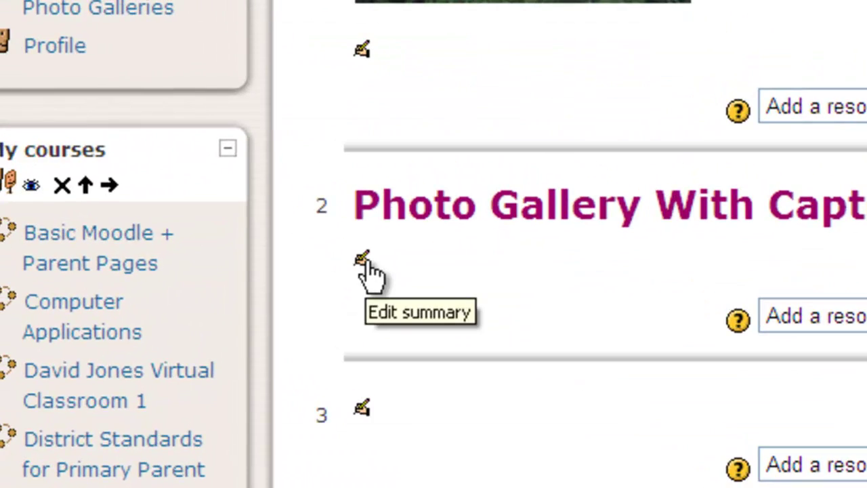
{"action": "left_click", "coordinate": [364, 261]}
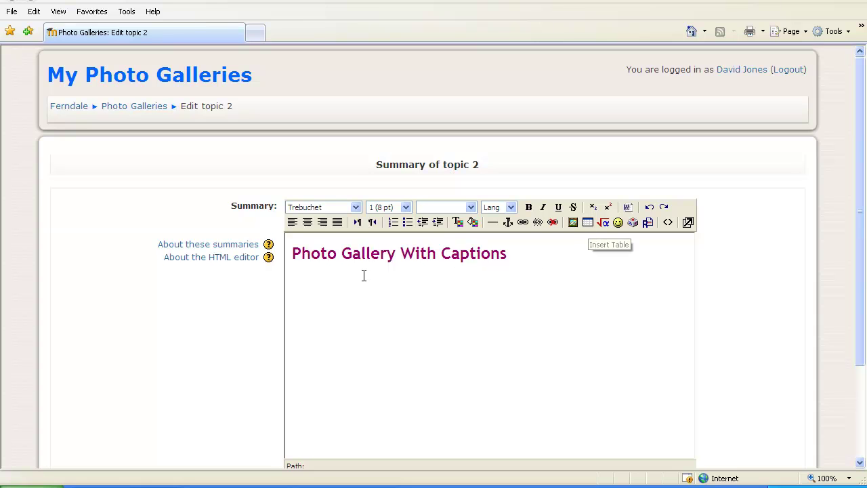
Insert a table with 6 rows, 2 columns and border thickness 0 below the Photo Gallery With Captions heading
{"action": "left_click", "coordinate": [298, 279]}
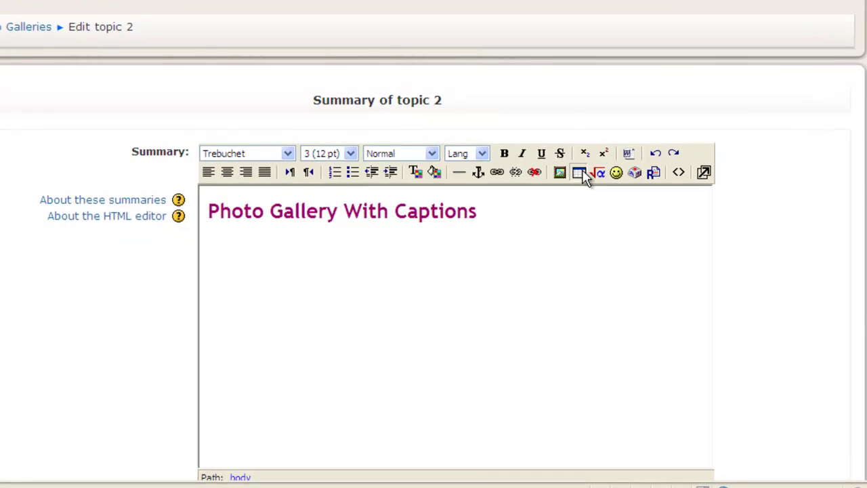
{"action": "left_click", "coordinate": [581, 173]}
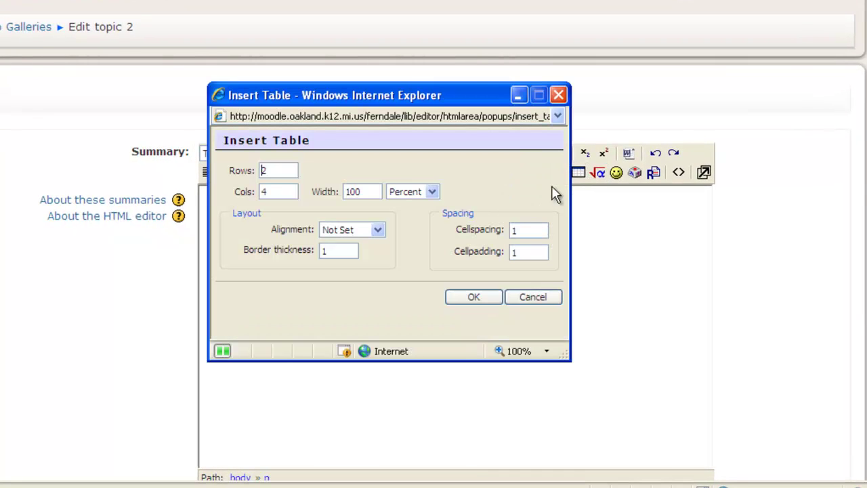
{"action": "double_click", "coordinate": [268, 171]}
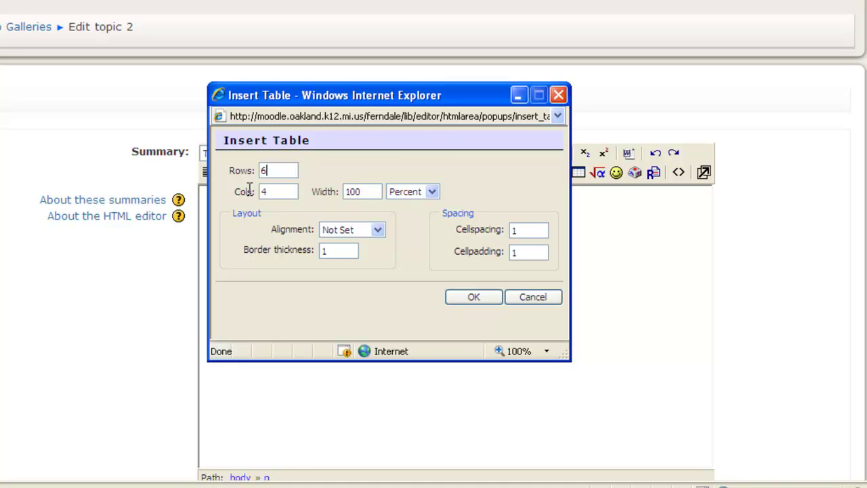
{"action": "double_click", "coordinate": [275, 192]}
{"action": "type", "text": "2"}
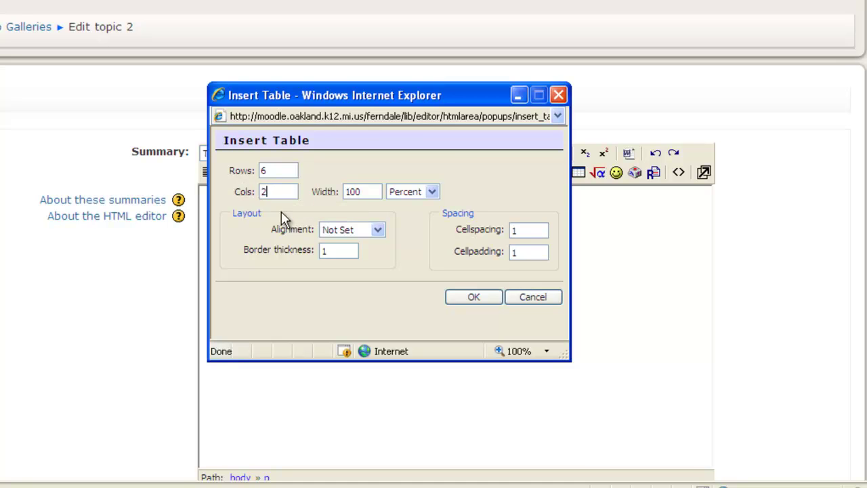
{"action": "double_click", "coordinate": [328, 252]}
{"action": "type", "text": "0"}
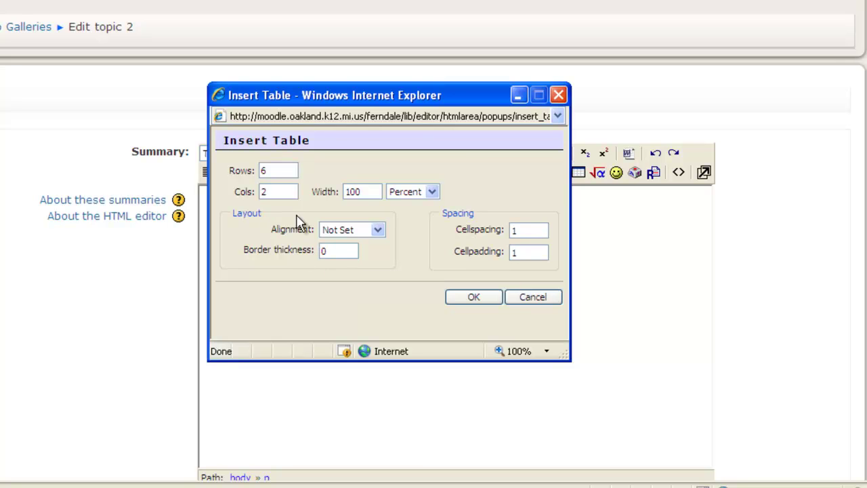
{"action": "left_click", "coordinate": [483, 297]}
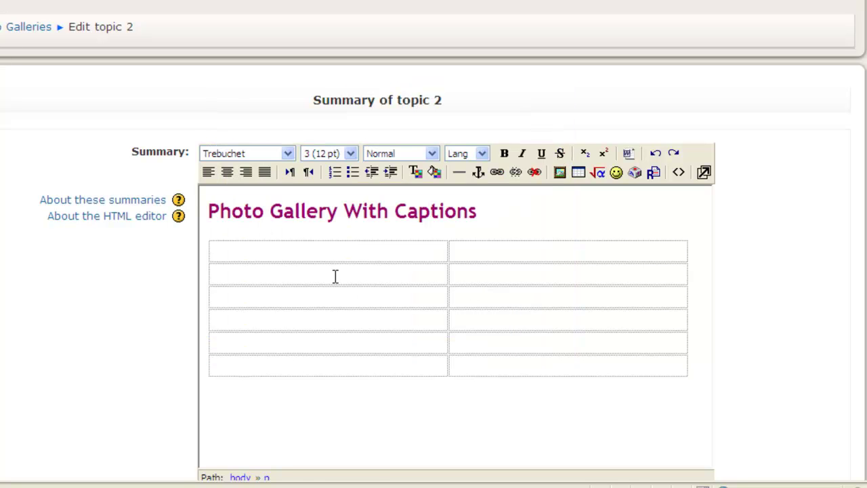
Insert Farming 2 people.jpg from the Photo Gallery One folder into the table's first cell, with alternate text "Farming"
{"action": "left_click", "coordinate": [334, 276]}
{"action": "left_click", "coordinate": [561, 174]}
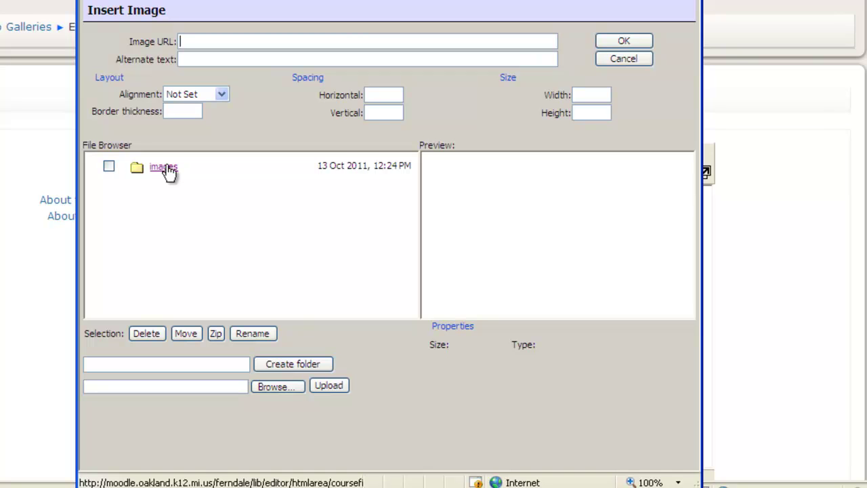
{"action": "left_click", "coordinate": [166, 168]}
{"action": "left_click", "coordinate": [171, 186]}
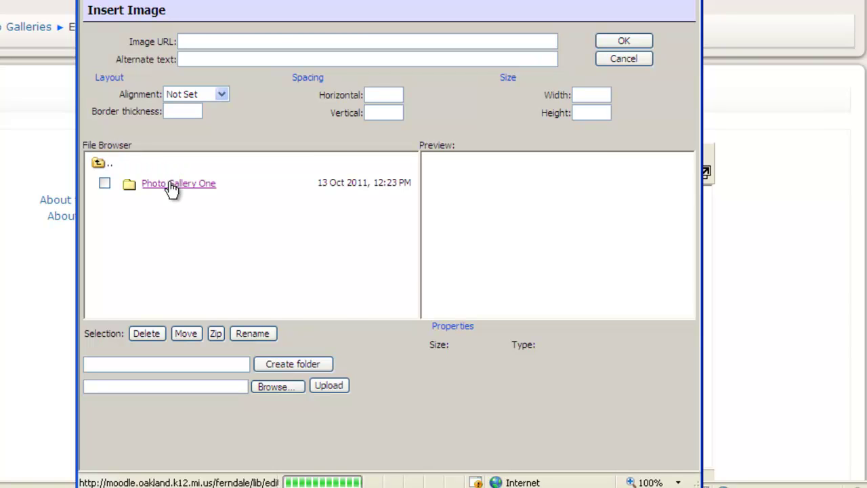
{"action": "left_click", "coordinate": [170, 183]}
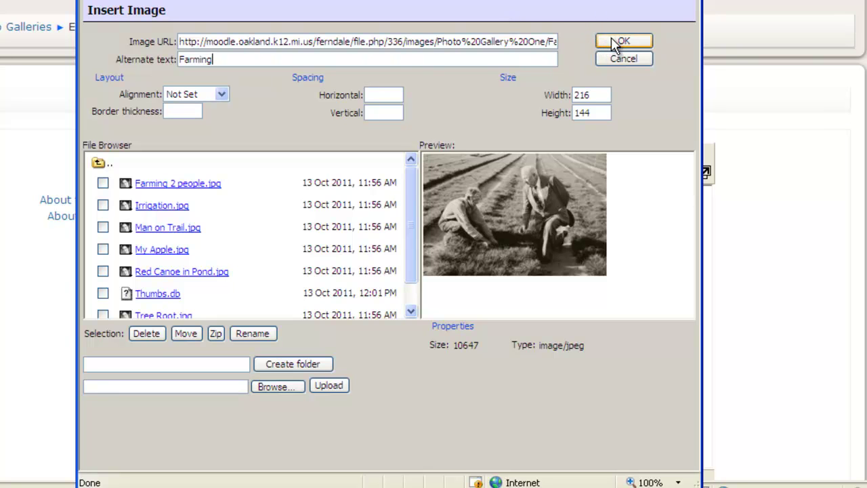
{"action": "left_click", "coordinate": [615, 44]}
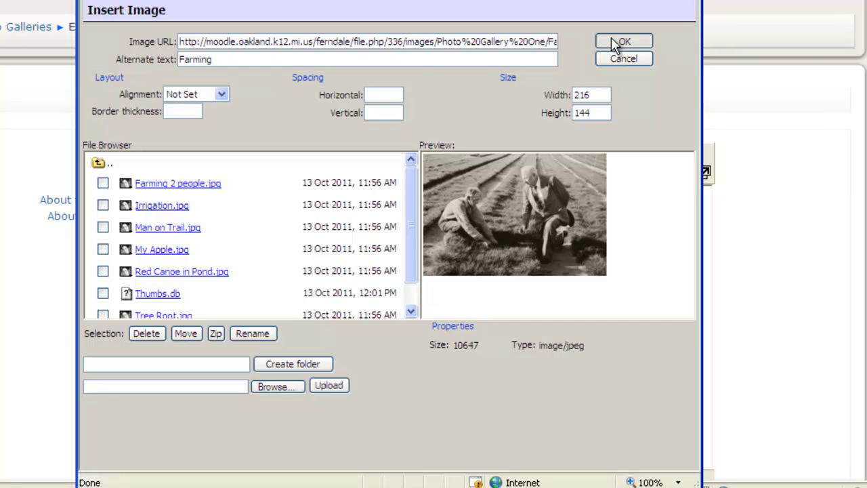
{"action": "left_click", "coordinate": [614, 42]}
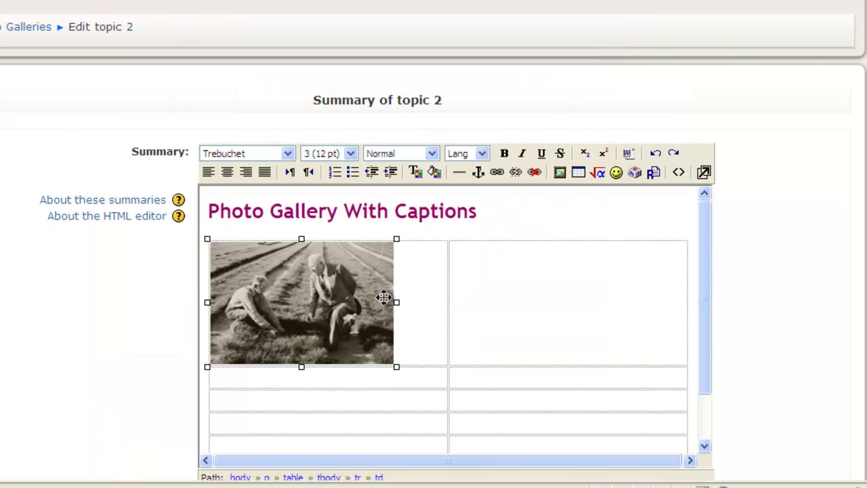
Enter the caption "Farming 2 people" in the cell below the farming photo
{"action": "left_click", "coordinate": [274, 374]}
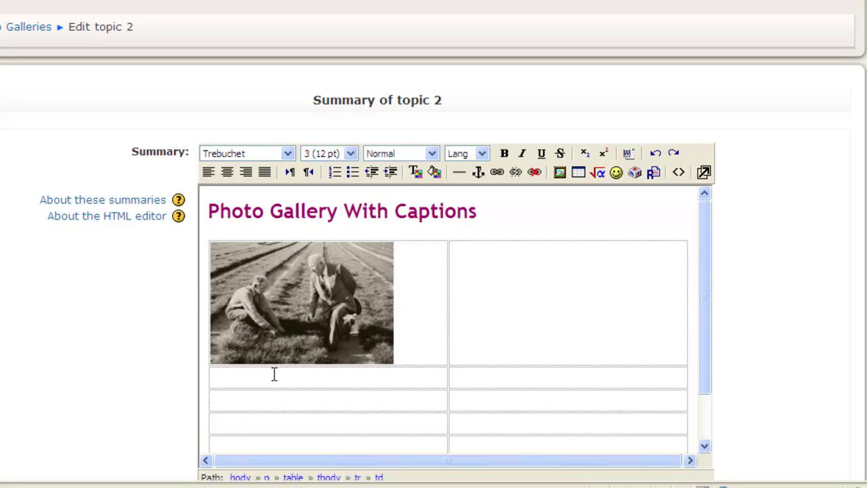
{"action": "type", "text": "Farming 2"}
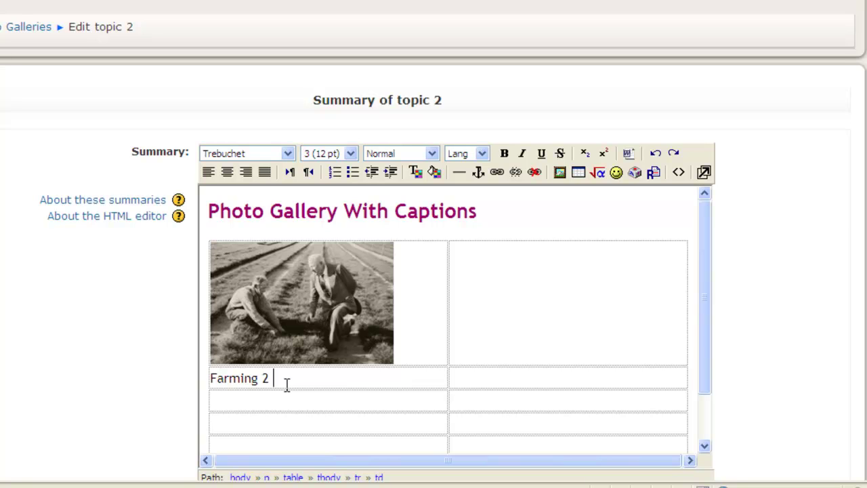
{"action": "key", "text": "BackSpace"}
{"action": "type", "text": "2 people"}
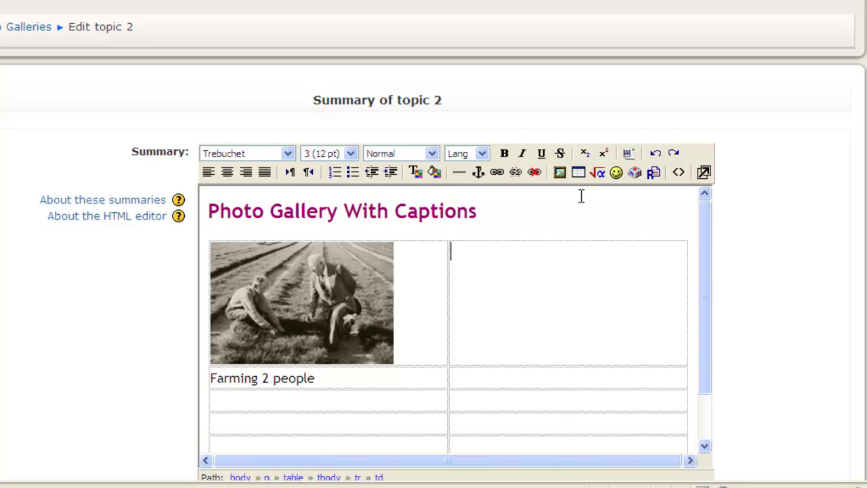
Insert Irrigation.jpg from the Photo Gallery One folder into the first row's second cell, with alternate text "Irrigation"
{"action": "left_click", "coordinate": [561, 175]}
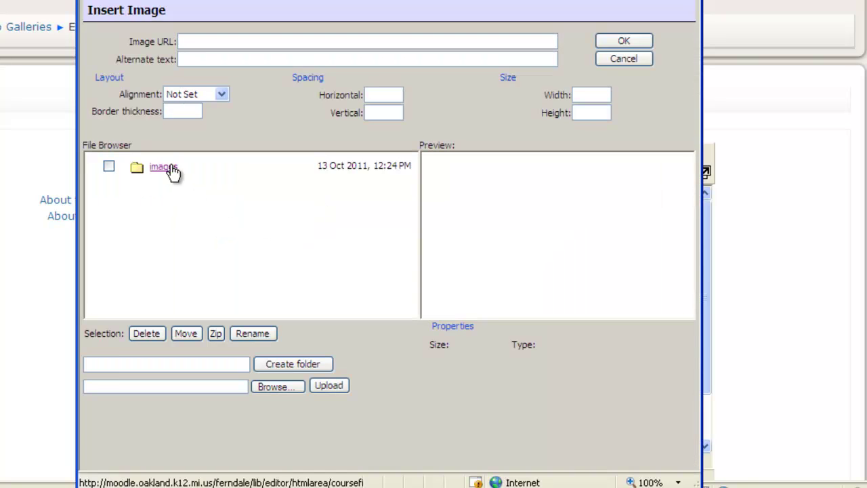
{"action": "left_click", "coordinate": [171, 168]}
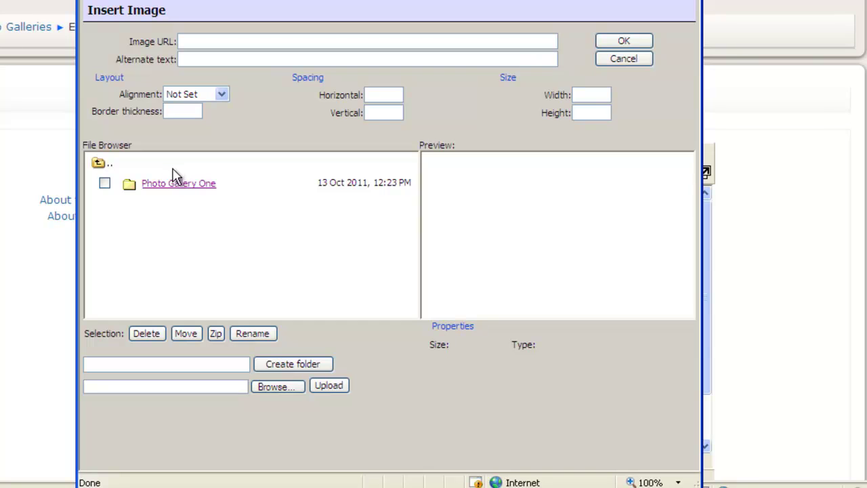
{"action": "left_click", "coordinate": [177, 182]}
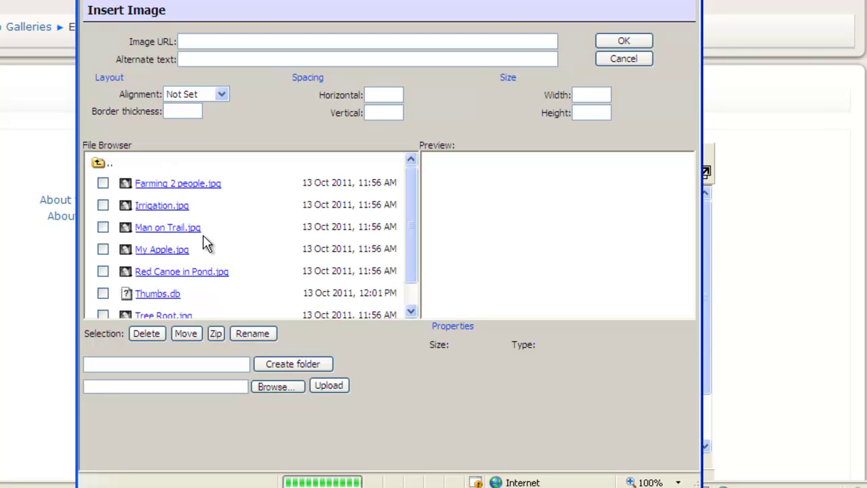
{"action": "left_click", "coordinate": [166, 207]}
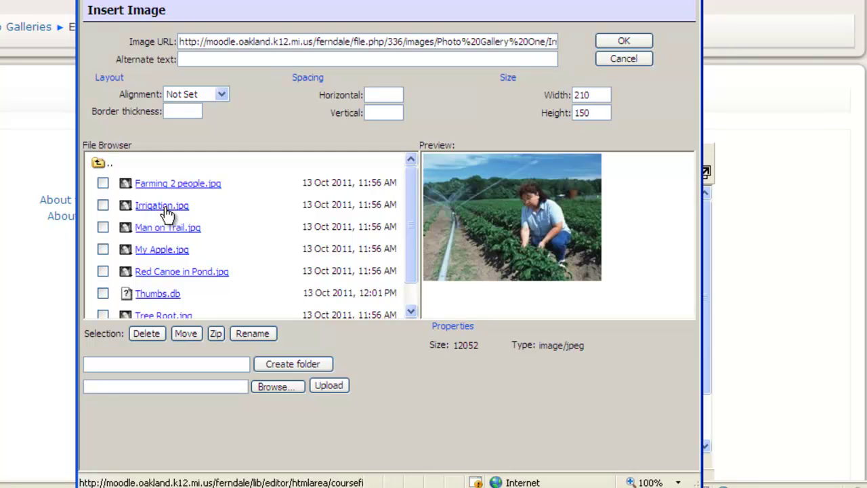
{"action": "left_click", "coordinate": [234, 58]}
{"action": "type", "text": "Irris"}
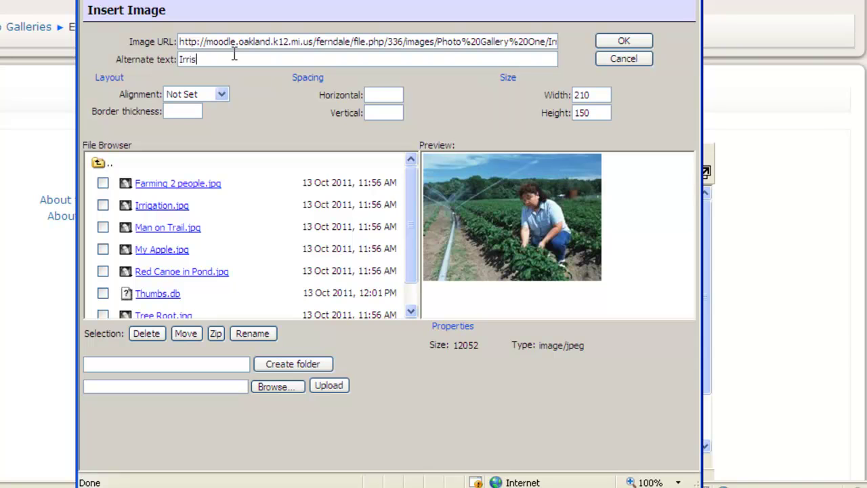
{"action": "type", "text": "g"}
{"action": "key", "text": "BackSpace"}
{"action": "key", "text": "BackSpace"}
{"action": "key", "text": "BackSpace"}
{"action": "type", "text": "ig"}
{"action": "key", "text": "BackSpace"}
{"action": "key", "text": "BackSpace"}
{"action": "type", "text": "igation"}
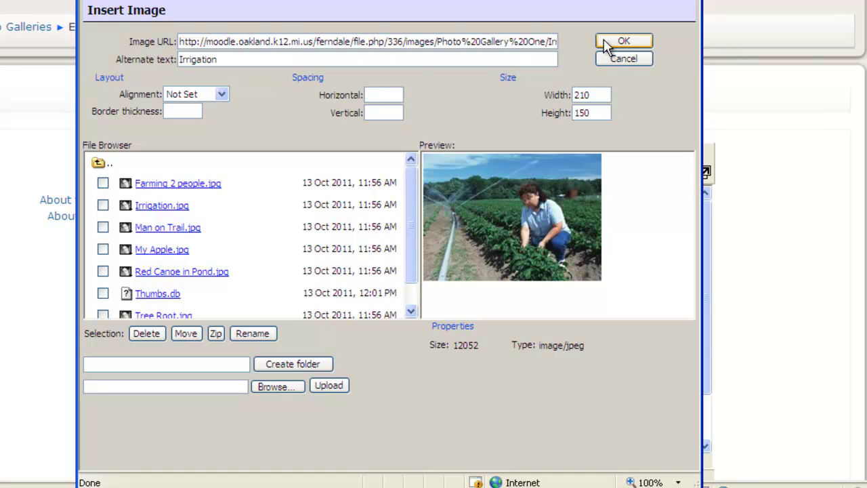
{"action": "left_click", "coordinate": [602, 42]}
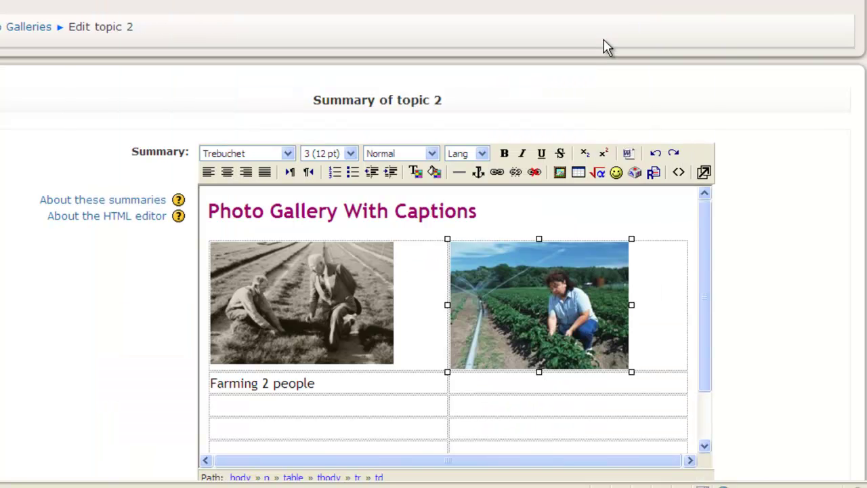
Enter the caption "Woman with Plants" in the cell below the irrigation photo
{"action": "left_click", "coordinate": [530, 383]}
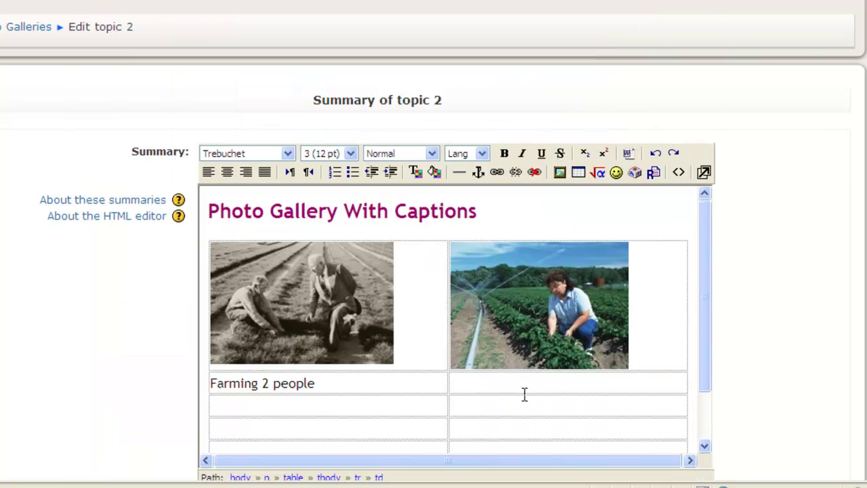
{"action": "type", "text": "Woman with "}
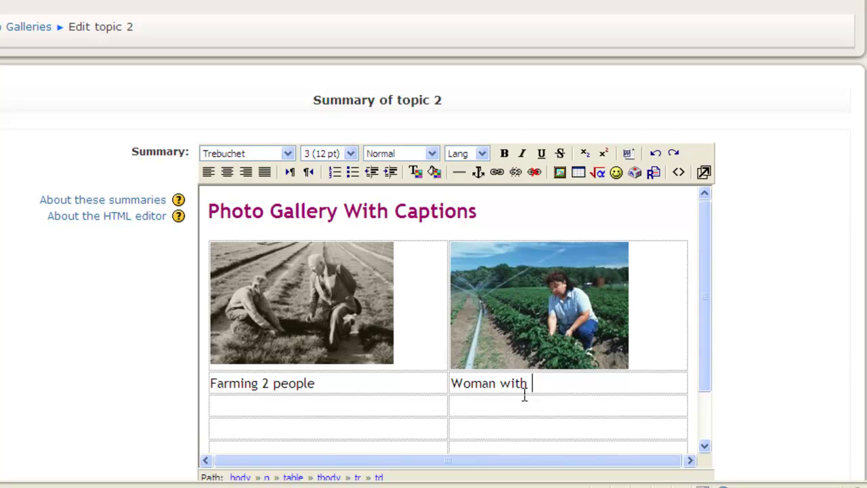
{"action": "type", "text": "Plants"}
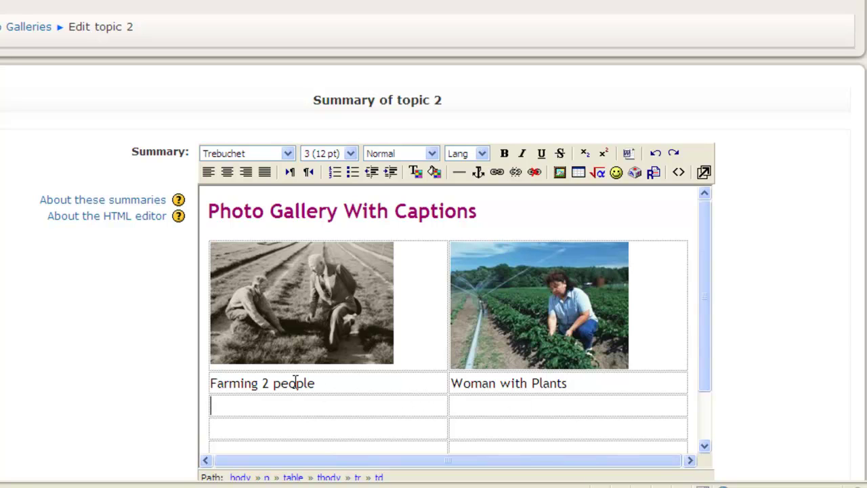
Insert Man on Trail.jpg from the Photo Gallery One folder into the third row's first cell, with alternate text "Man on Trail"
{"action": "left_click", "coordinate": [227, 404]}
{"action": "left_click", "coordinate": [555, 173]}
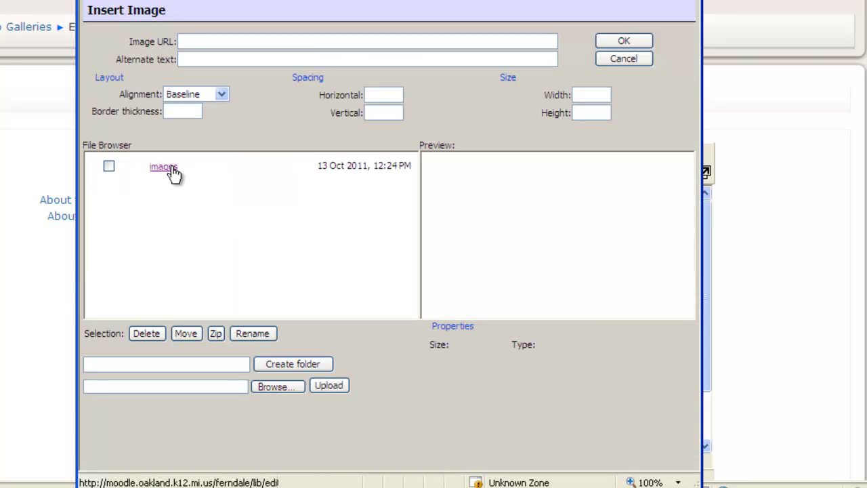
{"action": "left_click", "coordinate": [173, 174]}
{"action": "left_click", "coordinate": [175, 188]}
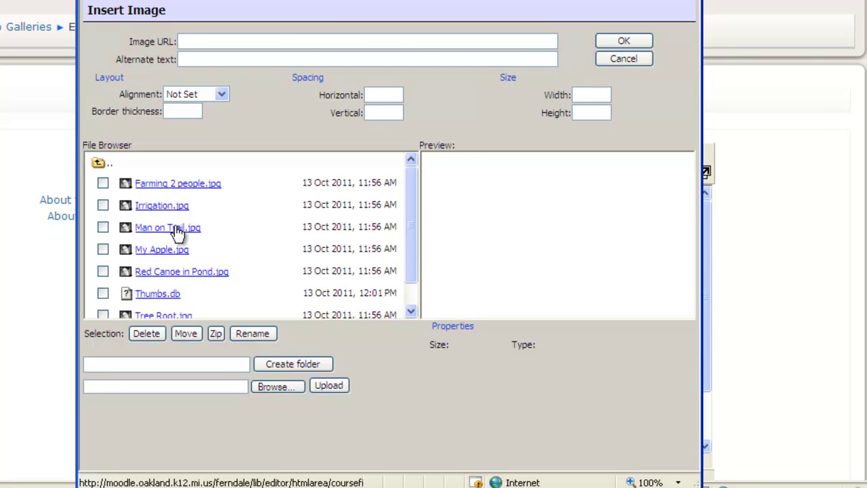
{"action": "left_click", "coordinate": [176, 230]}
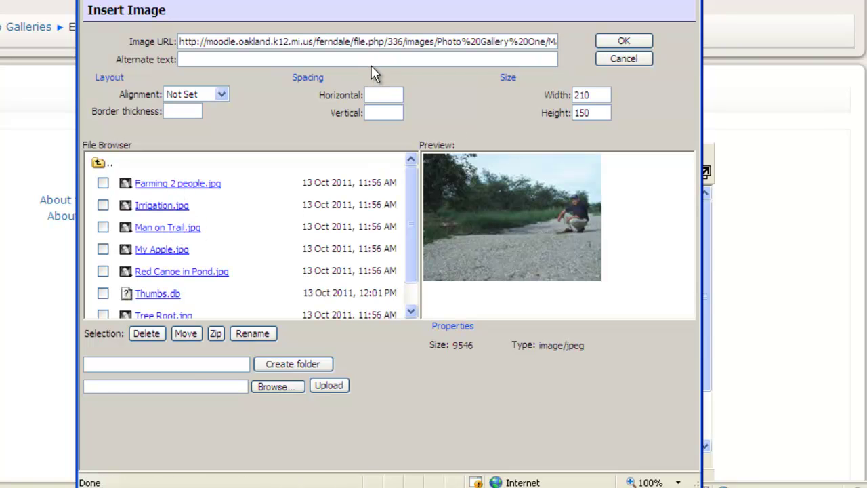
{"action": "type", "text": "Man on Trail"}
{"action": "left_click", "coordinate": [618, 43]}
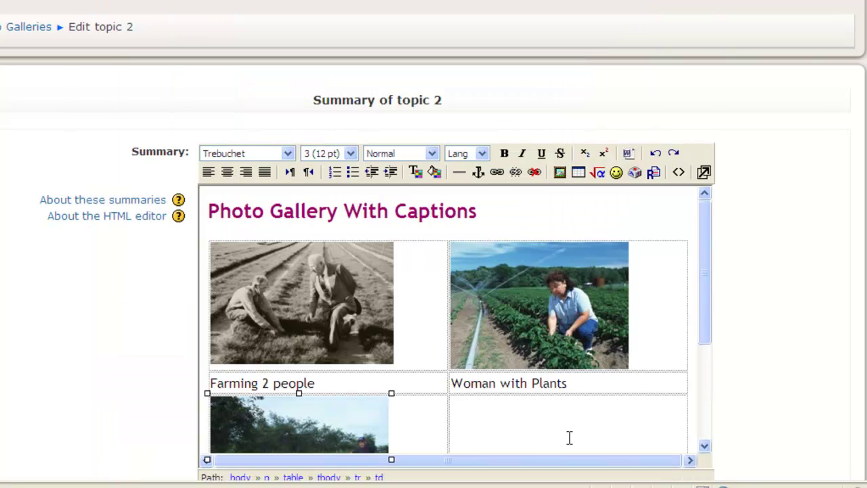
Insert My Apple.jpg from the Photo Gallery One folder into the third row's second cell, with alternate text "My Apple"
{"action": "left_click", "coordinate": [530, 424]}
{"action": "scroll", "coordinate": [528, 424], "scroll_direction": "down", "scroll_amount": 3}
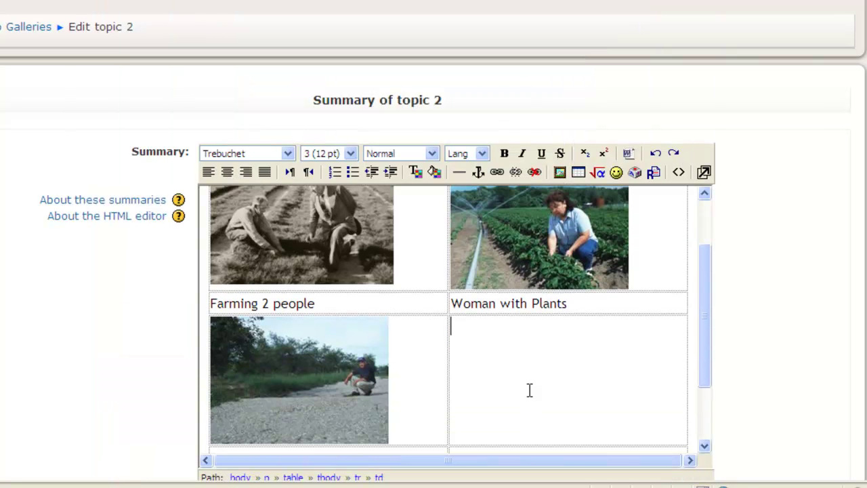
{"action": "left_click", "coordinate": [559, 172]}
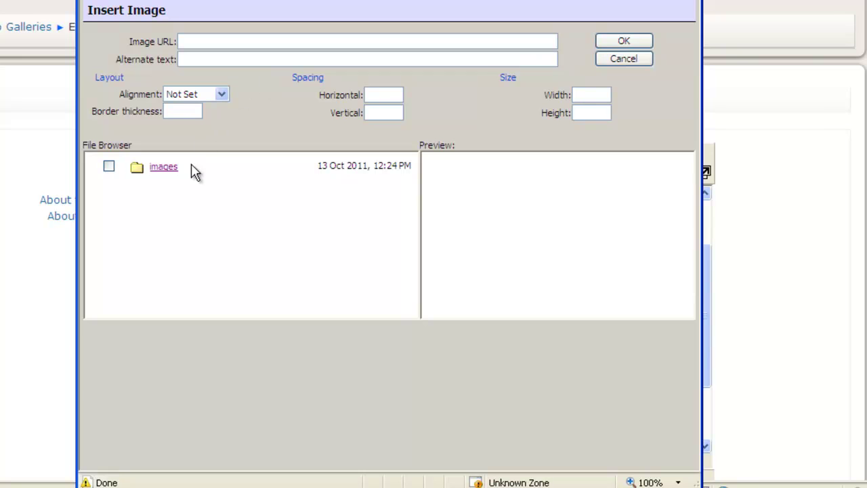
{"action": "left_click", "coordinate": [172, 168]}
{"action": "left_click", "coordinate": [184, 185]}
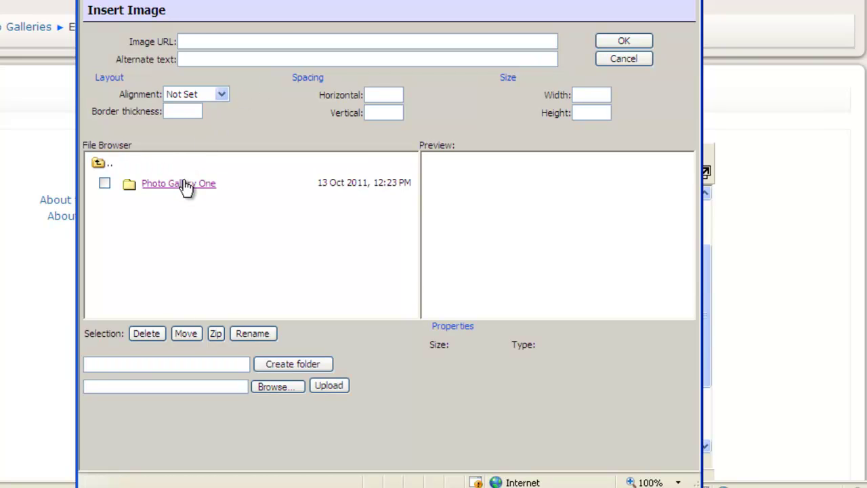
{"action": "left_click", "coordinate": [162, 250]}
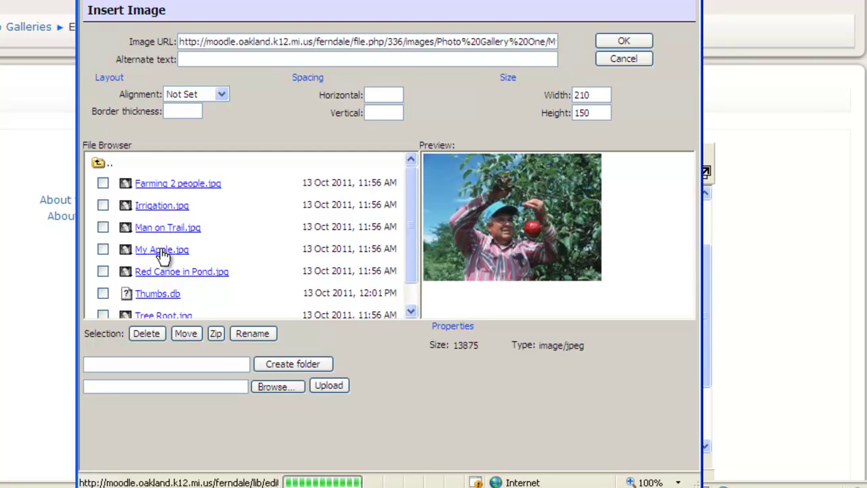
{"action": "type", "text": "My Apple"}
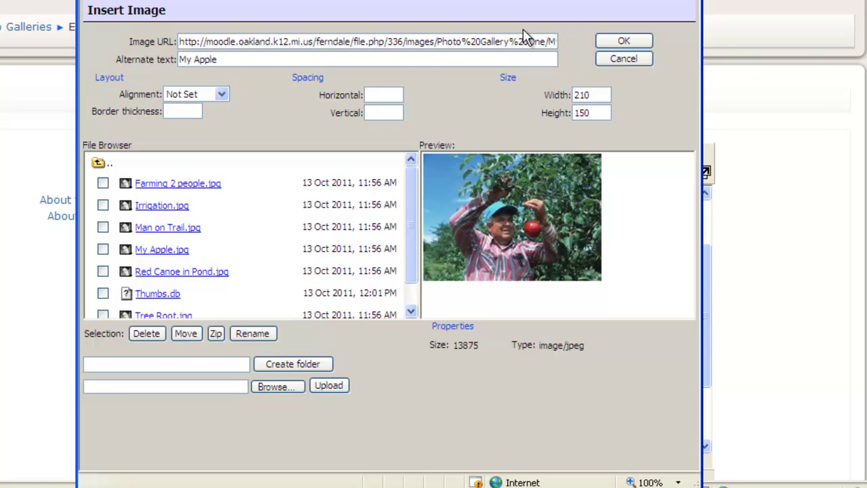
{"action": "left_click", "coordinate": [617, 40]}
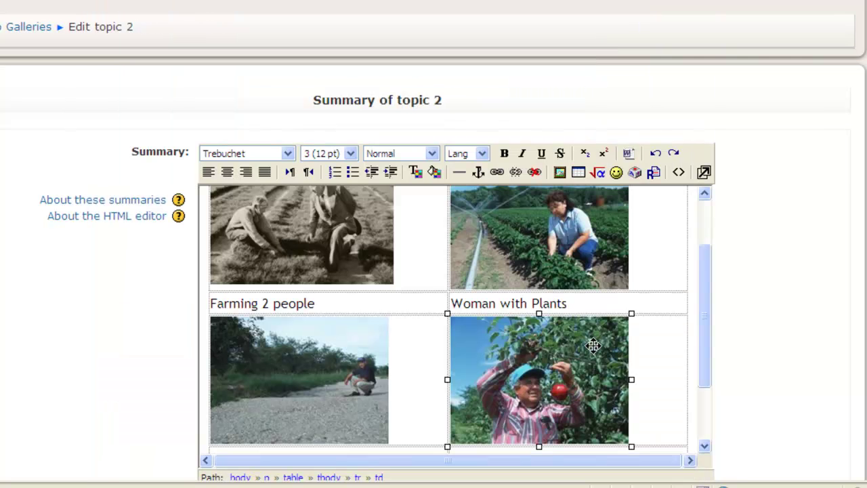
Enter the caption "Man on Trail" in the cell below the trail photo
{"action": "left_click", "coordinate": [704, 437]}
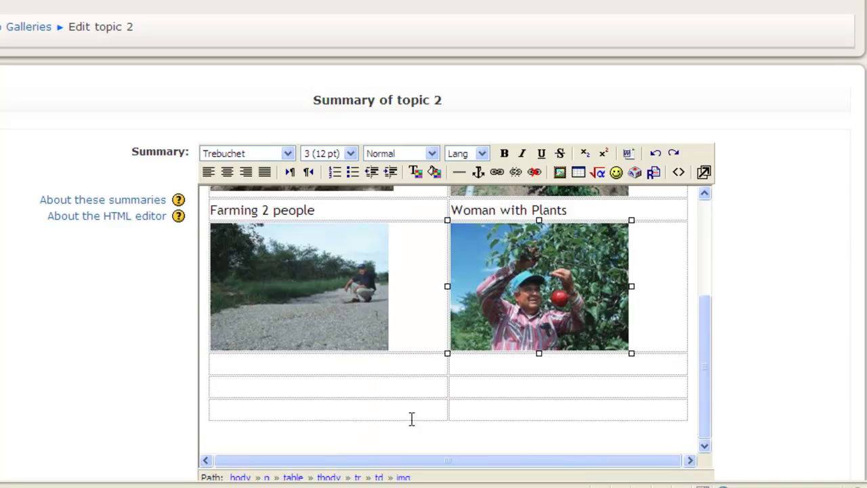
{"action": "left_click", "coordinate": [383, 363]}
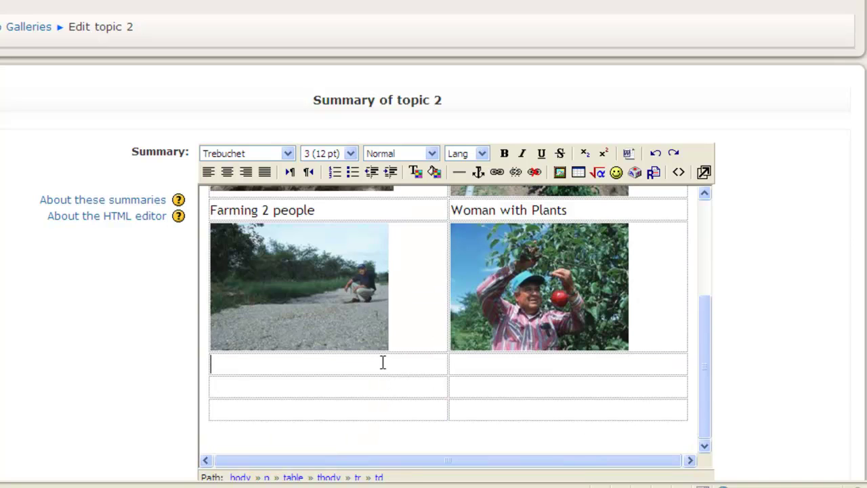
{"action": "type", "text": "Man on Trail"}
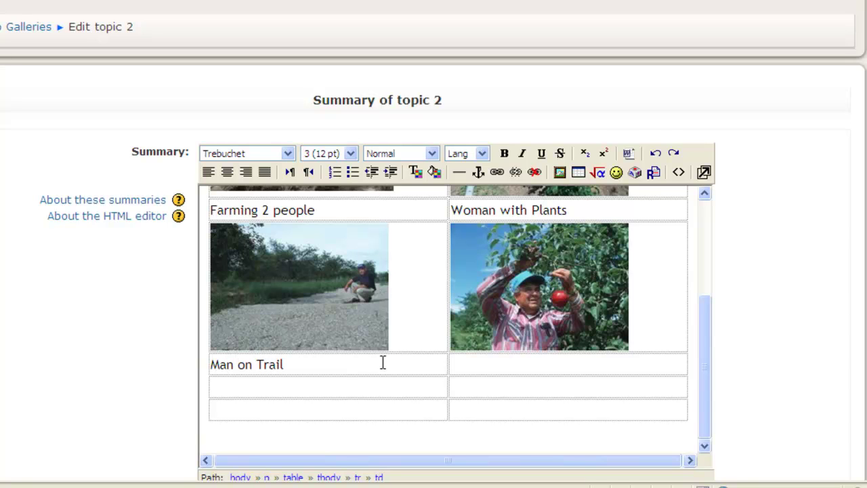
Enter the caption "Man Inspecting Apple" in the cell below the apple photo
{"action": "left_click", "coordinate": [527, 377]}
{"action": "left_click", "coordinate": [527, 374]}
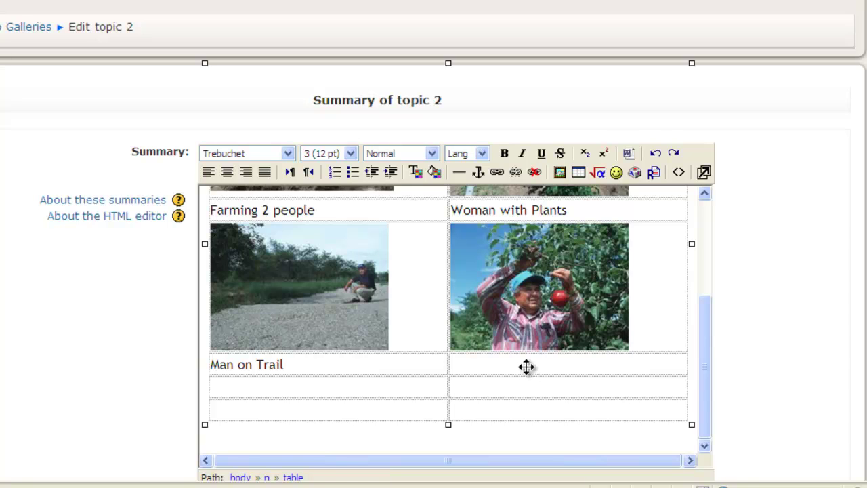
{"action": "left_click", "coordinate": [527, 362]}
{"action": "type", "text": "My APp"}
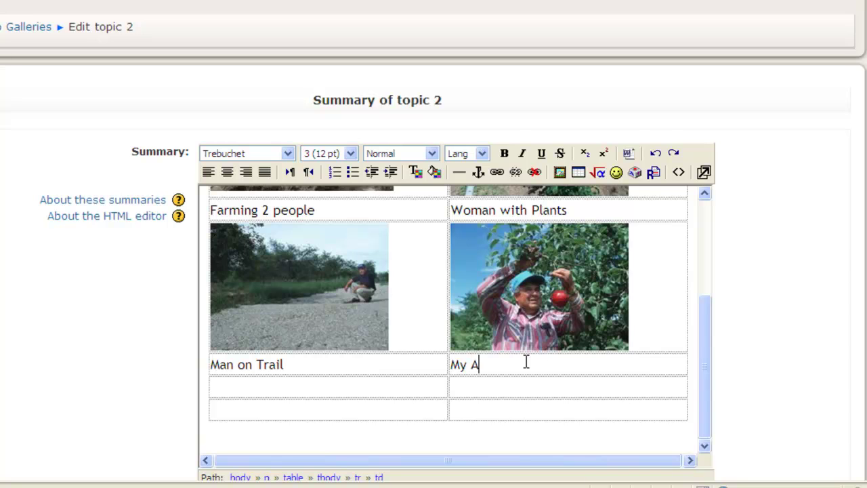
{"action": "key", "text": "BackSpace"}
{"action": "key", "text": "BackSpace"}
{"action": "key", "text": "BackSpace"}
{"action": "key", "text": "BackSpace"}
{"action": "key", "text": "BackSpace"}
{"action": "type", "text": "an Inspec"}
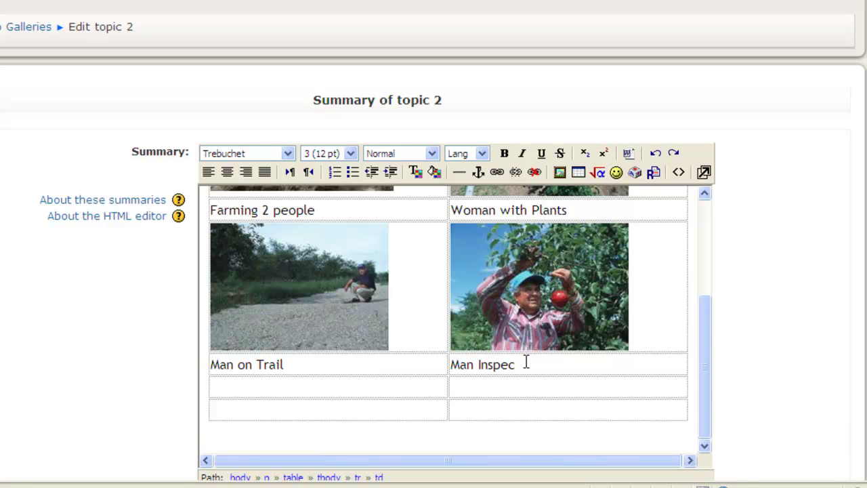
{"action": "type", "text": "ting Apple"}
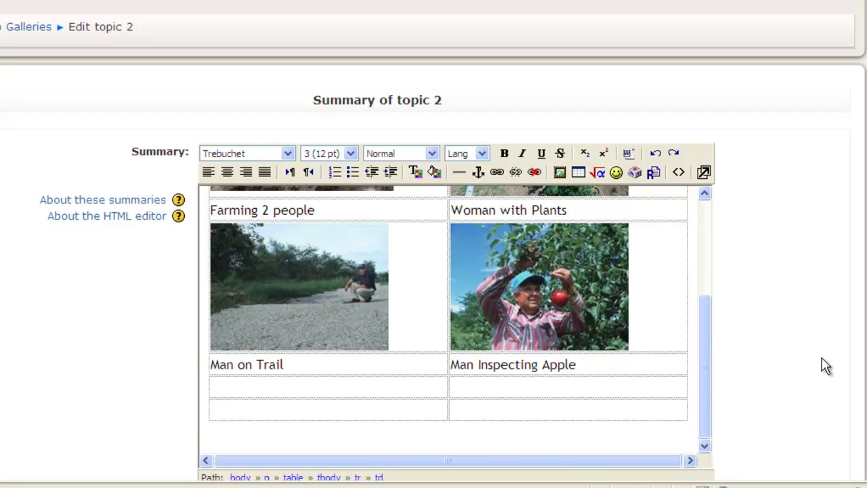
Save the topic 2 summary and review the captioned photo gallery on the course page
{"action": "scroll", "coordinate": [433, 271], "scroll_direction": "down", "scroll_amount": 4}
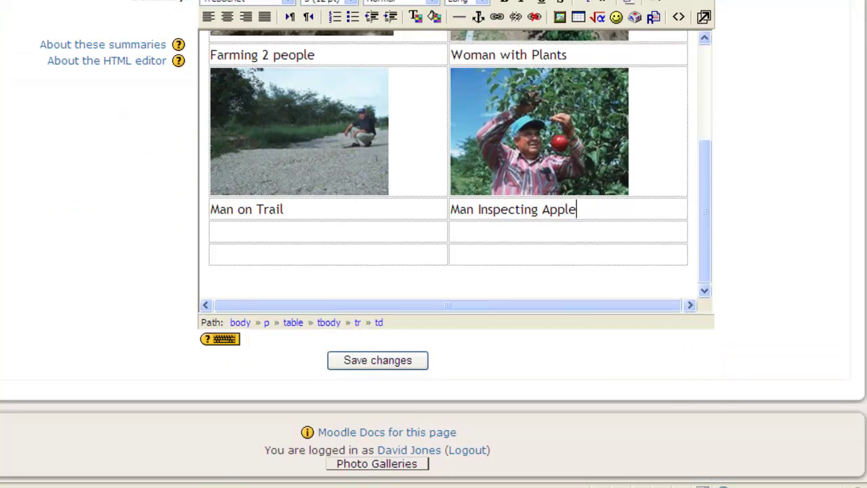
{"action": "left_click", "coordinate": [377, 360]}
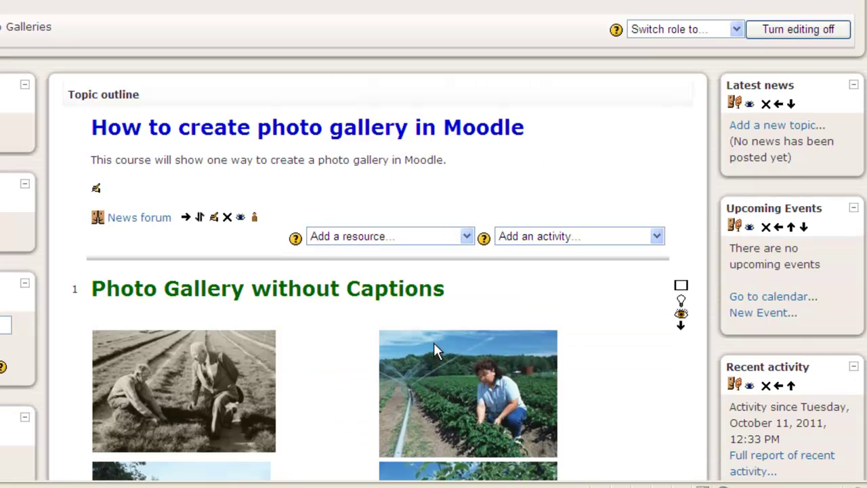
{"action": "scroll", "coordinate": [434, 342], "scroll_direction": "down", "scroll_amount": 2}
{"action": "scroll", "coordinate": [434, 342], "scroll_direction": "down", "scroll_amount": 3}
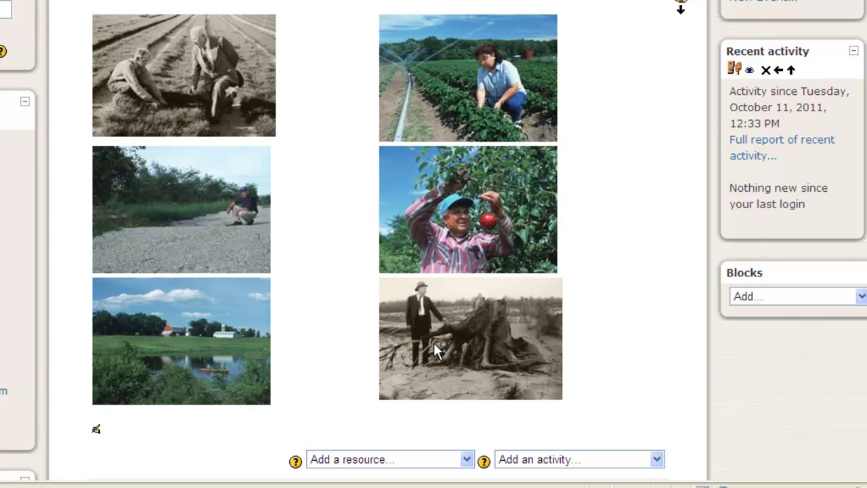
{"action": "scroll", "coordinate": [434, 342], "scroll_direction": "down", "scroll_amount": 5}
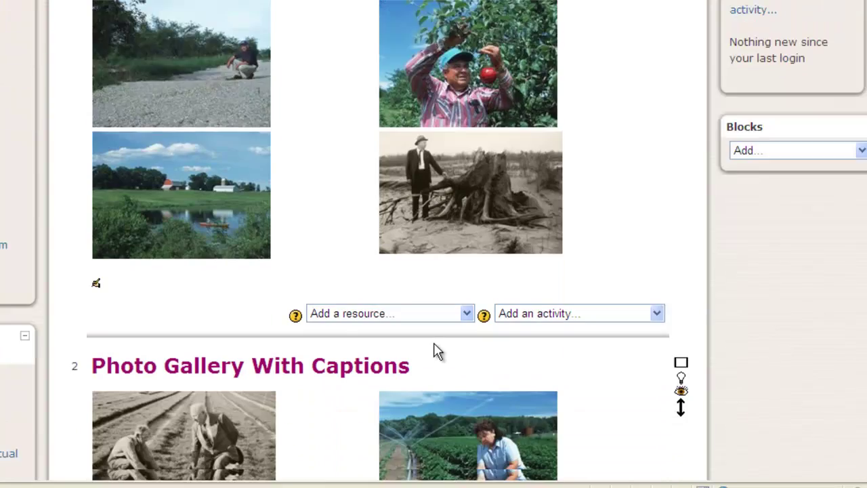
{"action": "scroll", "coordinate": [434, 344], "scroll_direction": "down", "scroll_amount": 1}
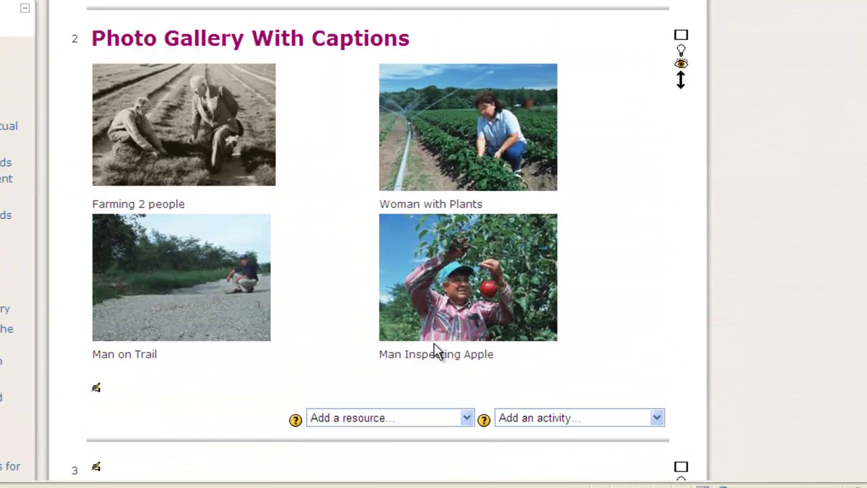